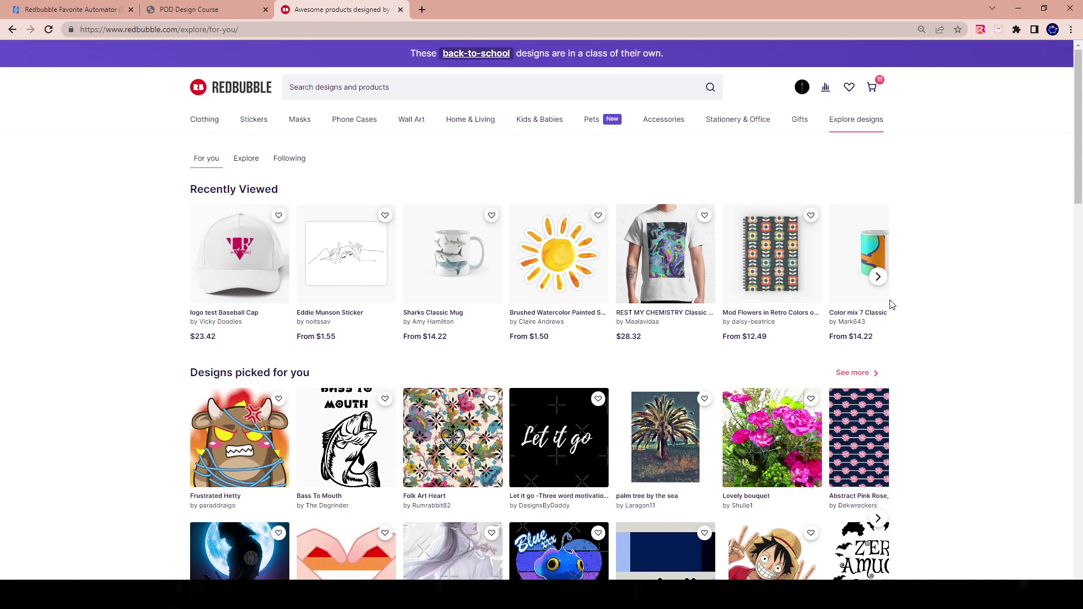
# Step: Review the Favorite Automator (Beta) Gumroad page and its four plans, $9.99 Monthly to $99.99 Yearly
pyautogui.click(70, 9)
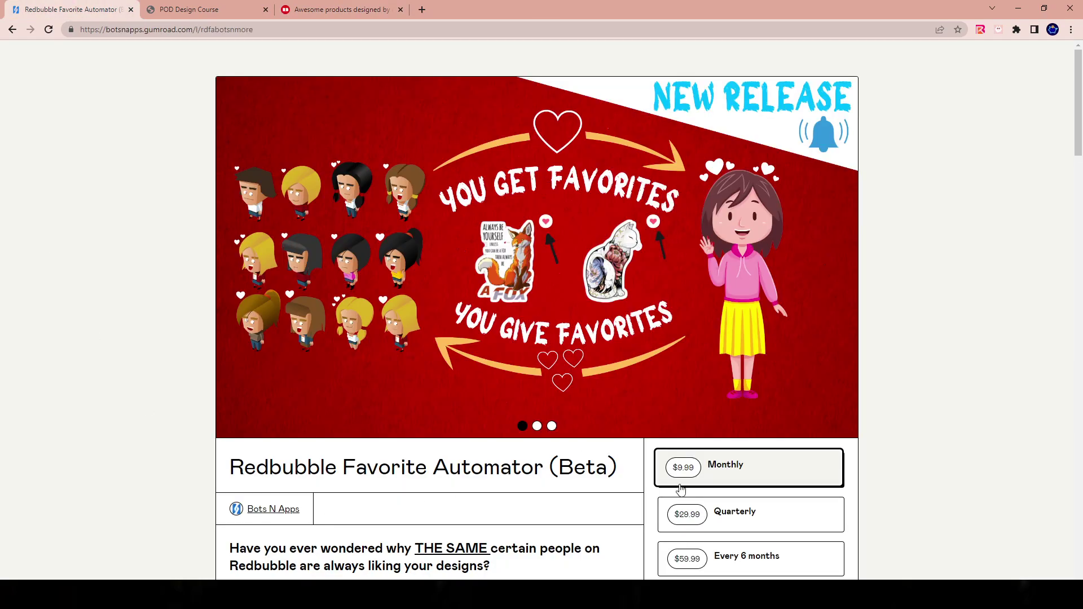
pyautogui.scroll(-4, 681, 489)
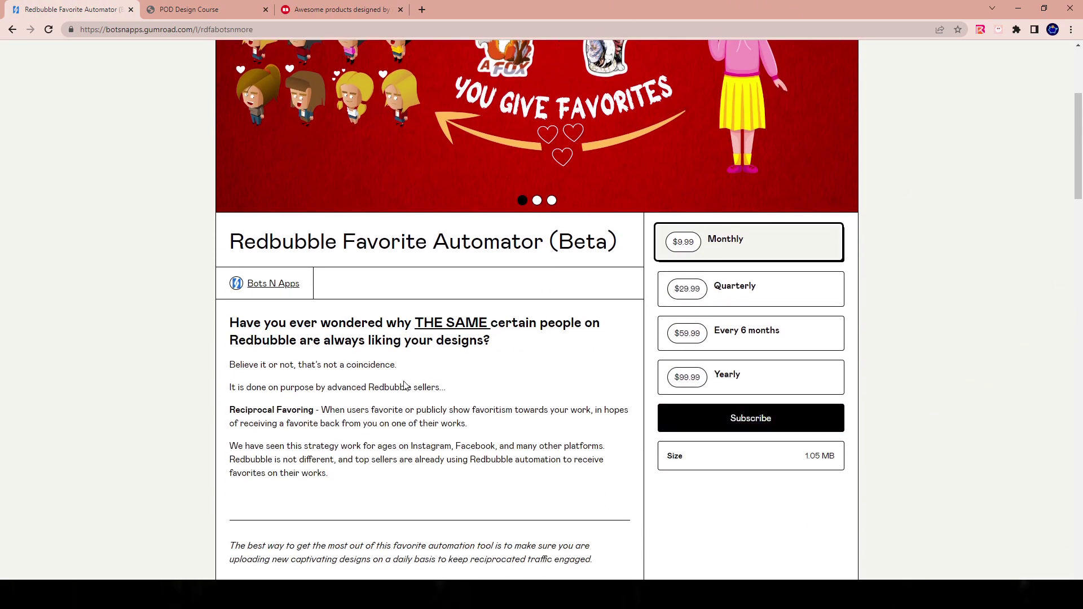
pyautogui.scroll(3, 395, 386)
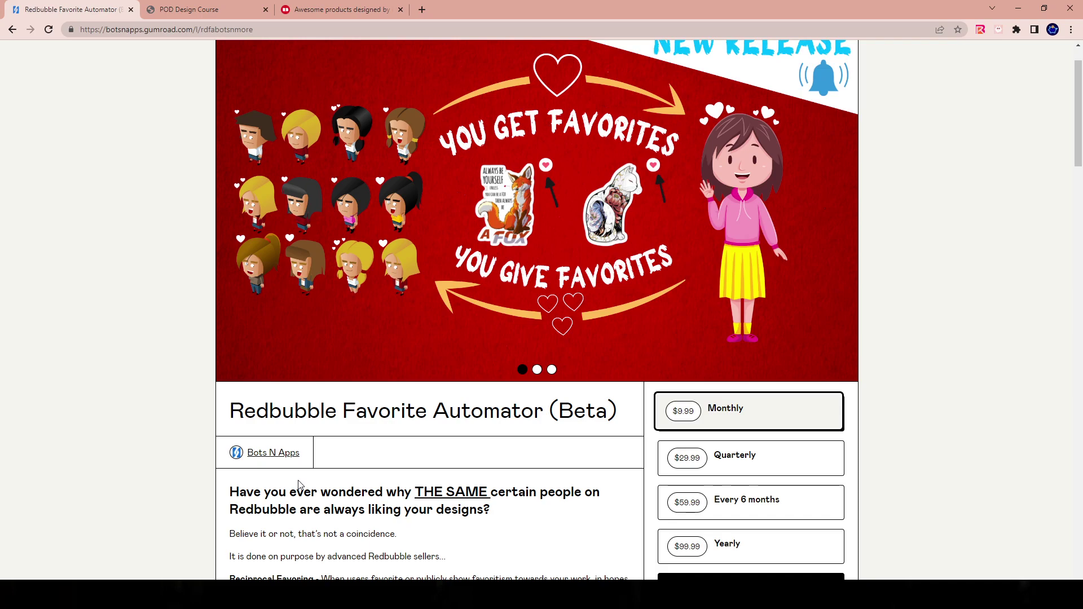
pyautogui.scroll(1, 467, 430)
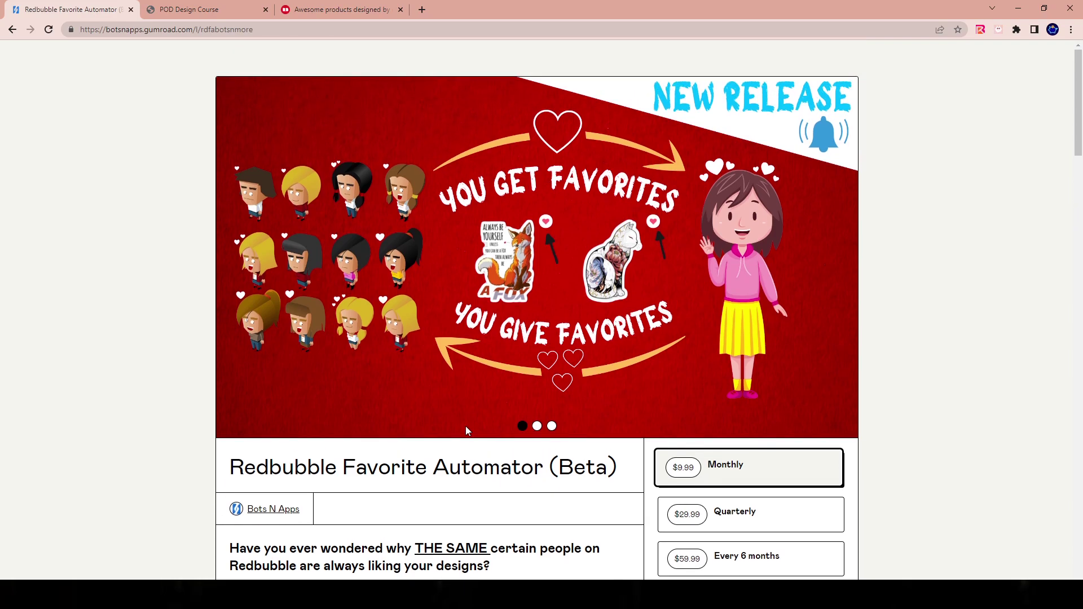
pyautogui.scroll(-1, 401, 449)
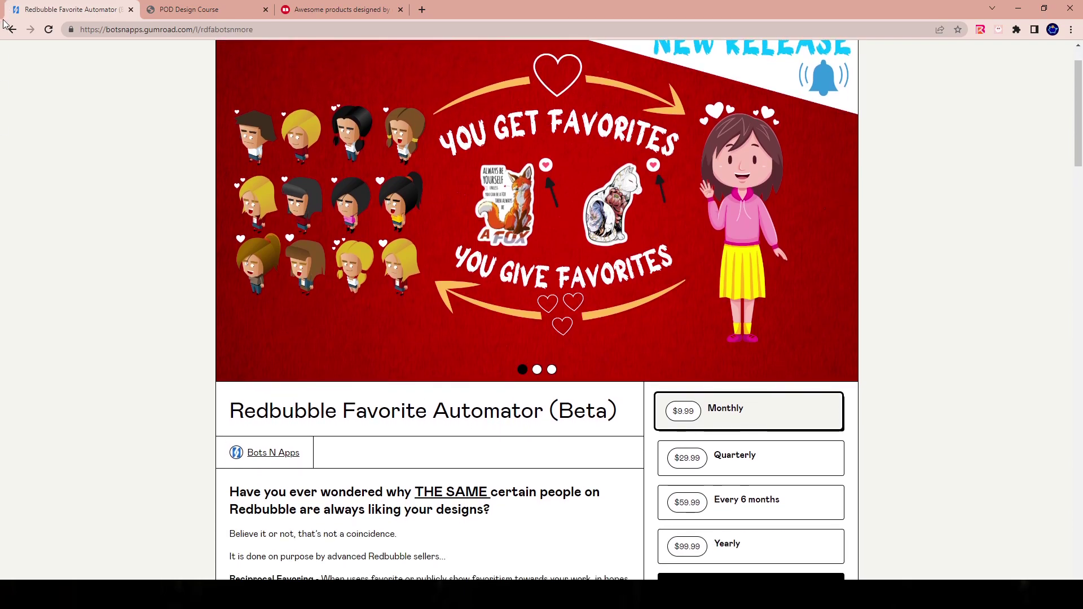
# Step: Browse the Bots N Apps store's 15 products, then return to the Redbubble explore tab
pyautogui.click(12, 29)
pyautogui.scroll(-10, 699, 253)
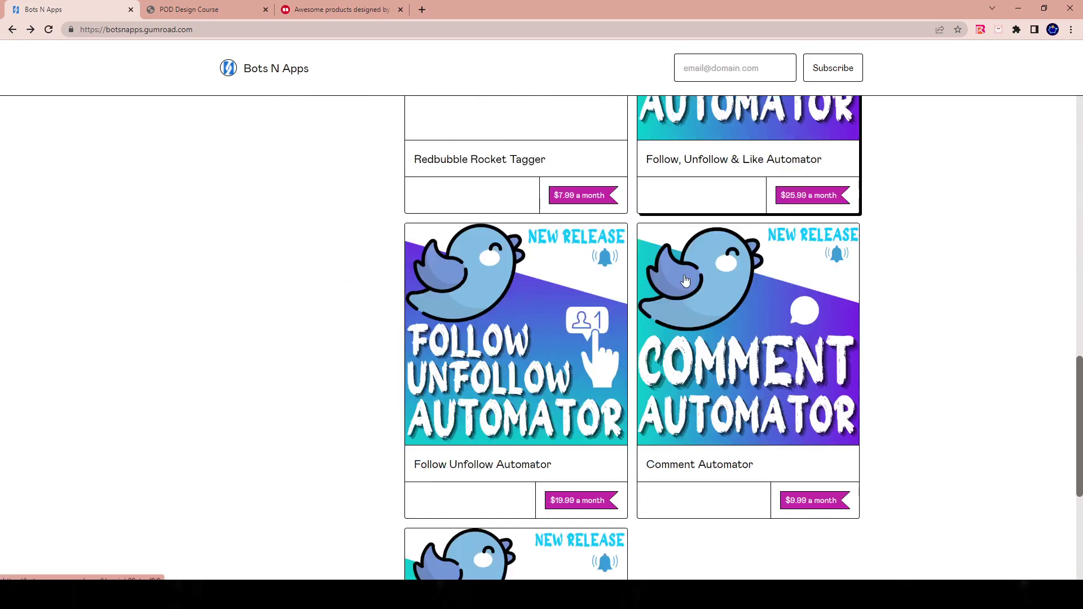
pyautogui.scroll(-15, 686, 281)
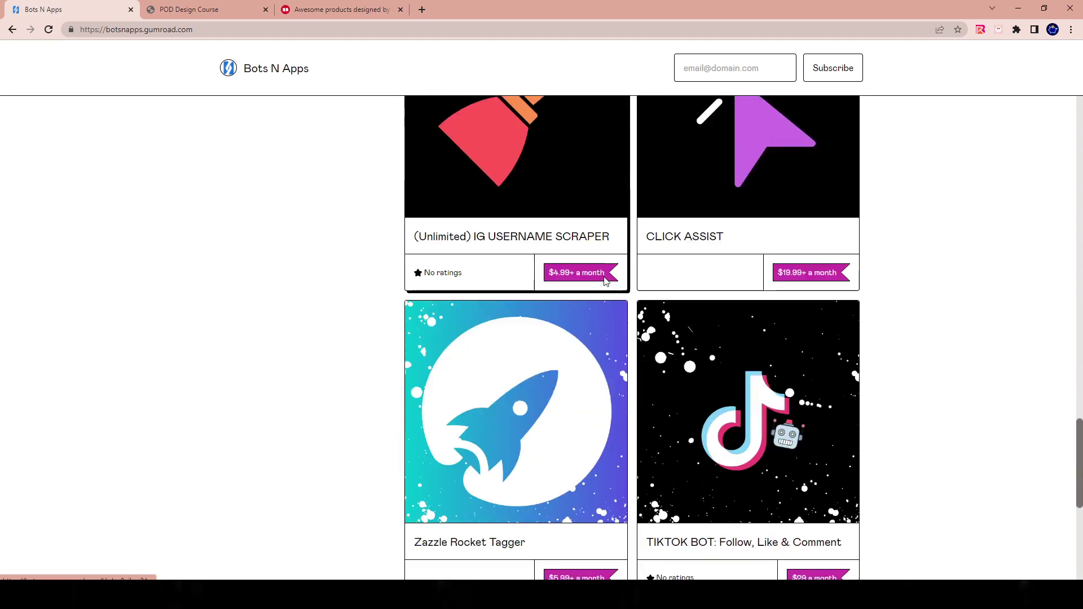
pyautogui.scroll(-7, 601, 274)
pyautogui.scroll(20, 598, 276)
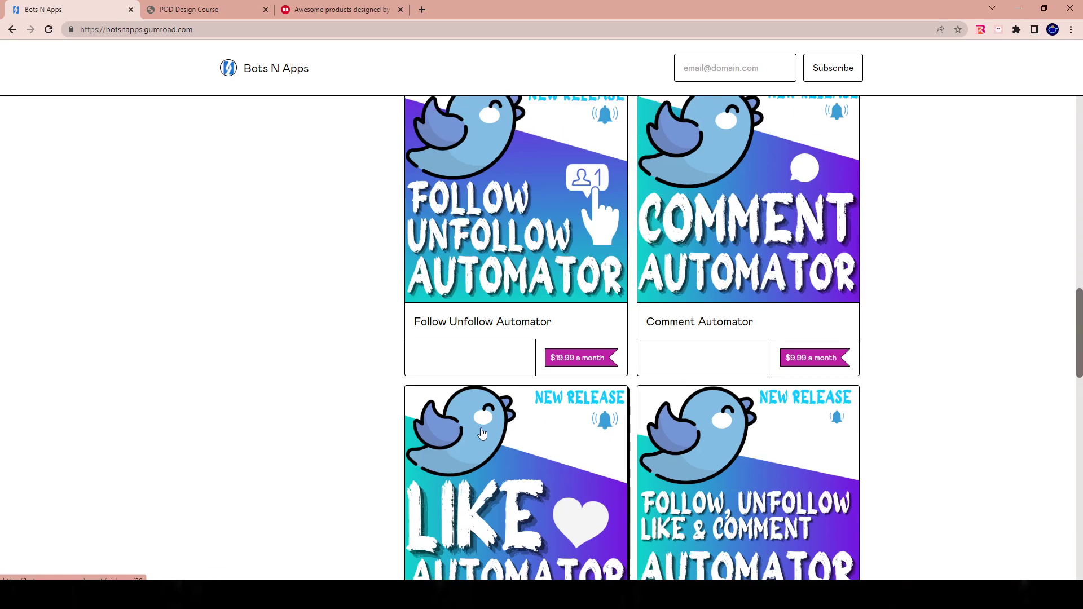
pyautogui.scroll(19, 483, 433)
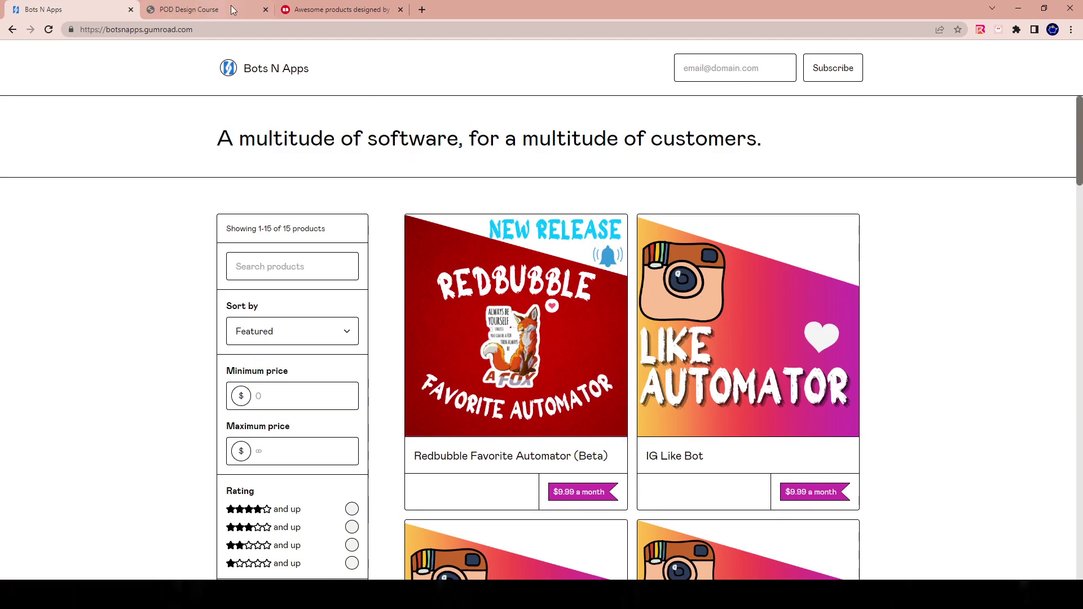
pyautogui.click(237, 9)
pyautogui.click(333, 9)
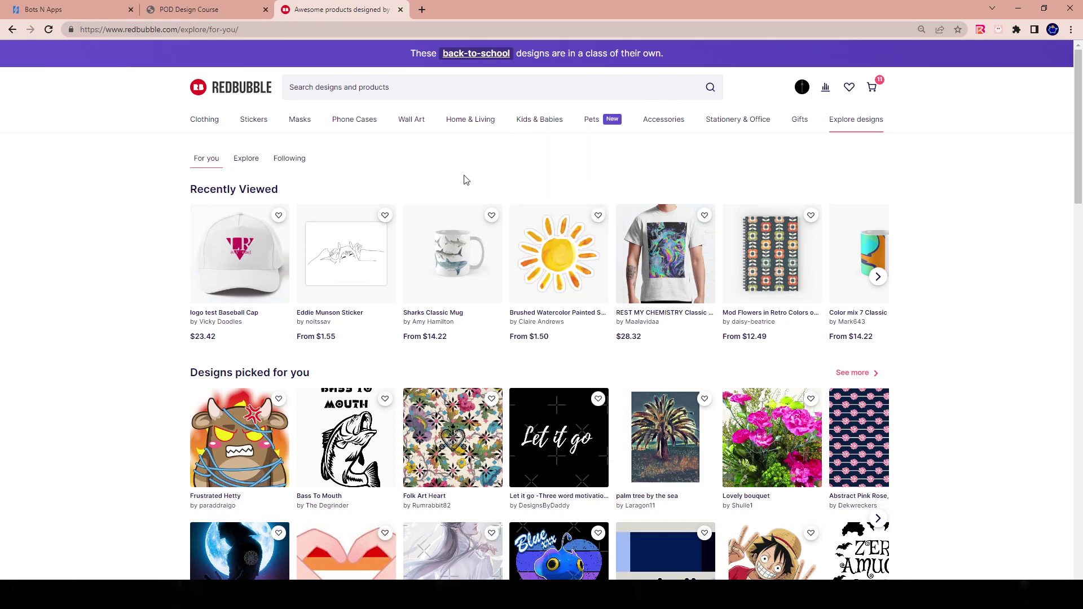
# Step: Open the Redbubble Favorite Automator product from the Bots N Apps store, then return to Redbubble
pyautogui.click(49, 9)
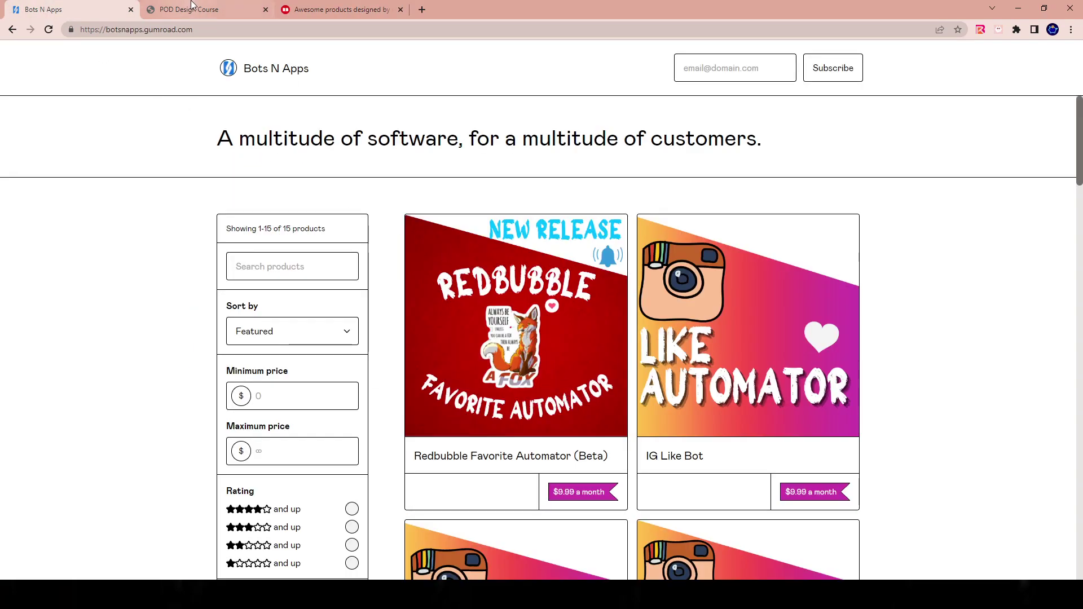
pyautogui.click(595, 310)
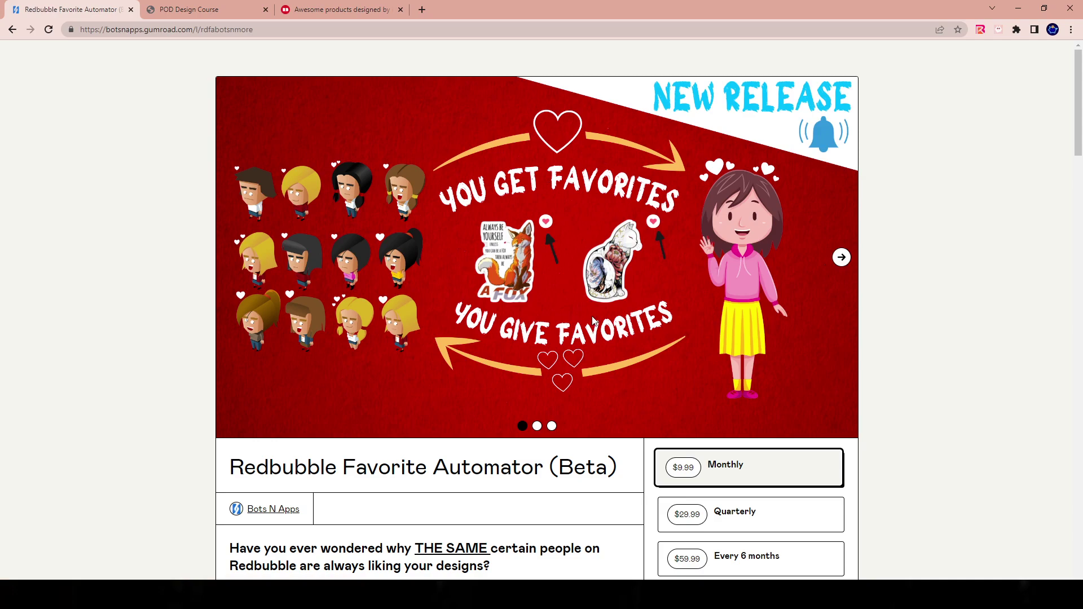
pyautogui.click(237, 9)
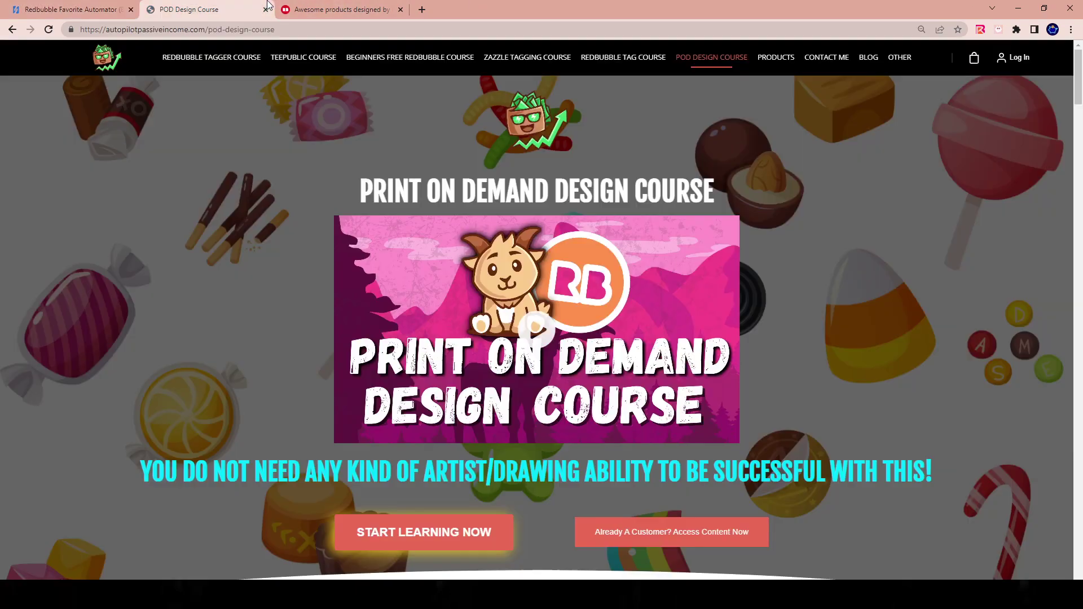
pyautogui.click(311, 10)
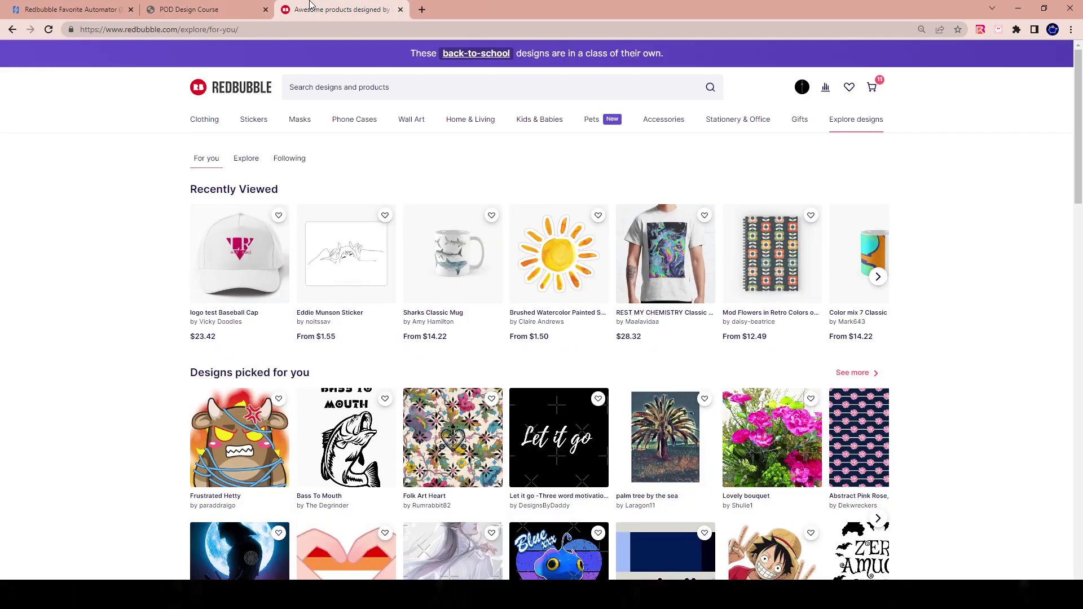
# Step: Search Redbubble for 'tiger'
pyautogui.click(390, 94)
pyautogui.write('tiger')
pyautogui.press('Return')
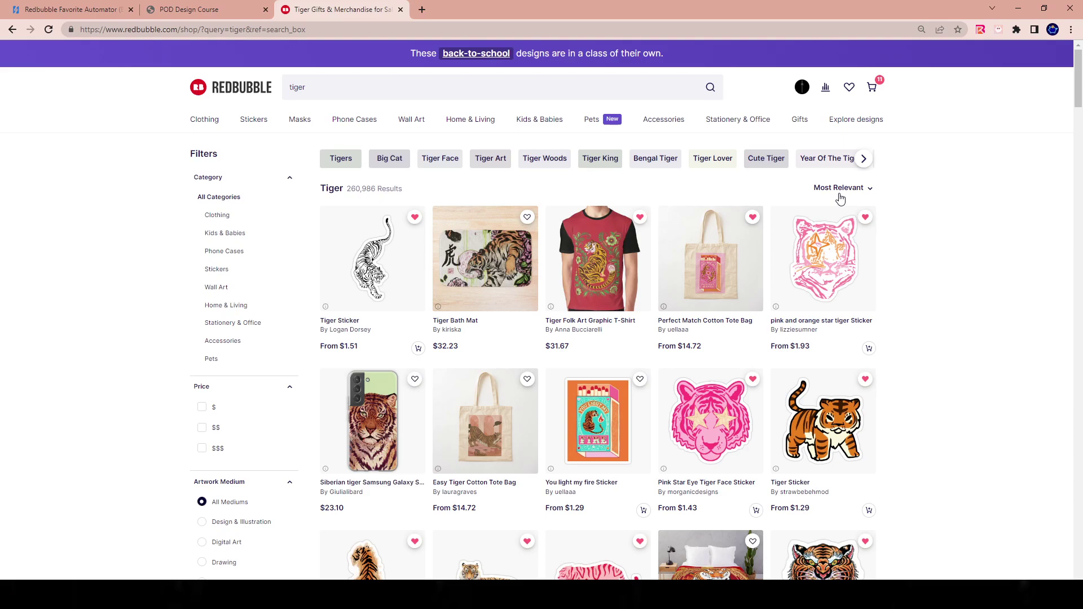
pyautogui.scroll(-8, 542, 299)
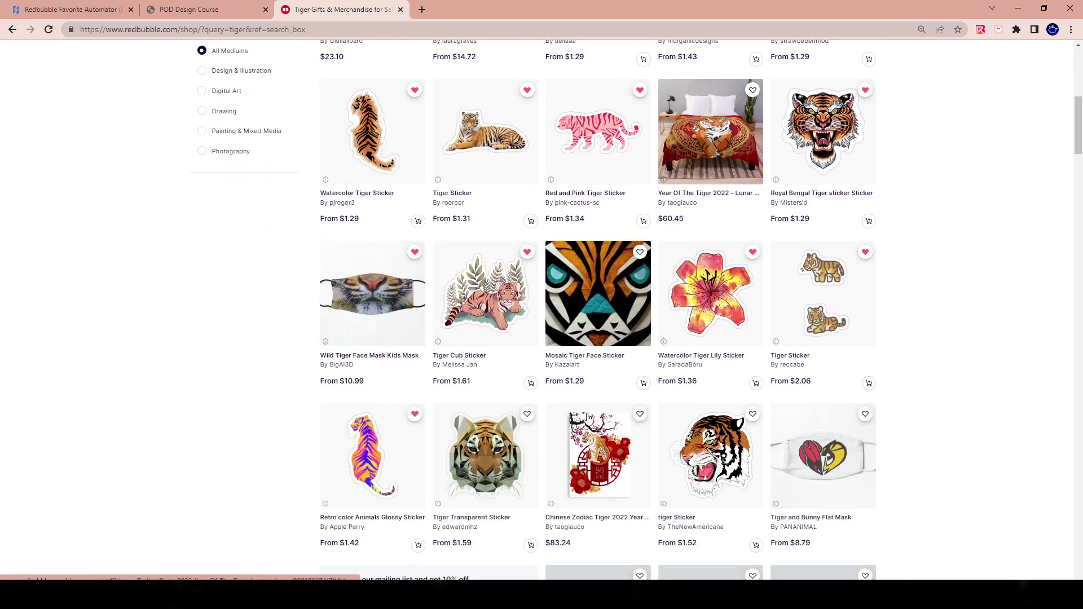
pyautogui.scroll(8, 589, 417)
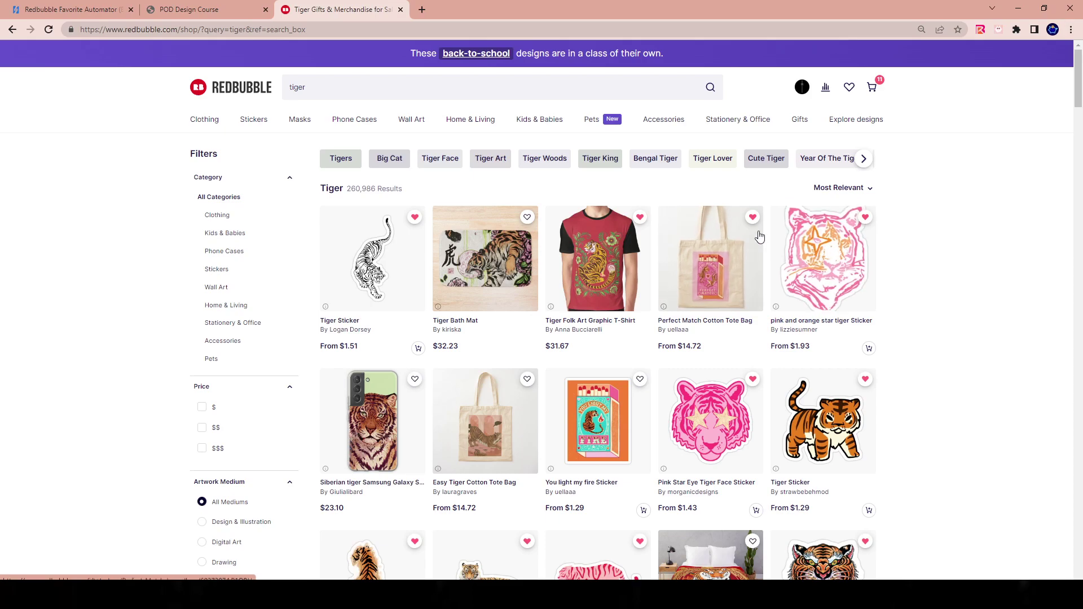
# Step: Sort the tiger results by Newest instead of Most Relevant
pyautogui.click(824, 187)
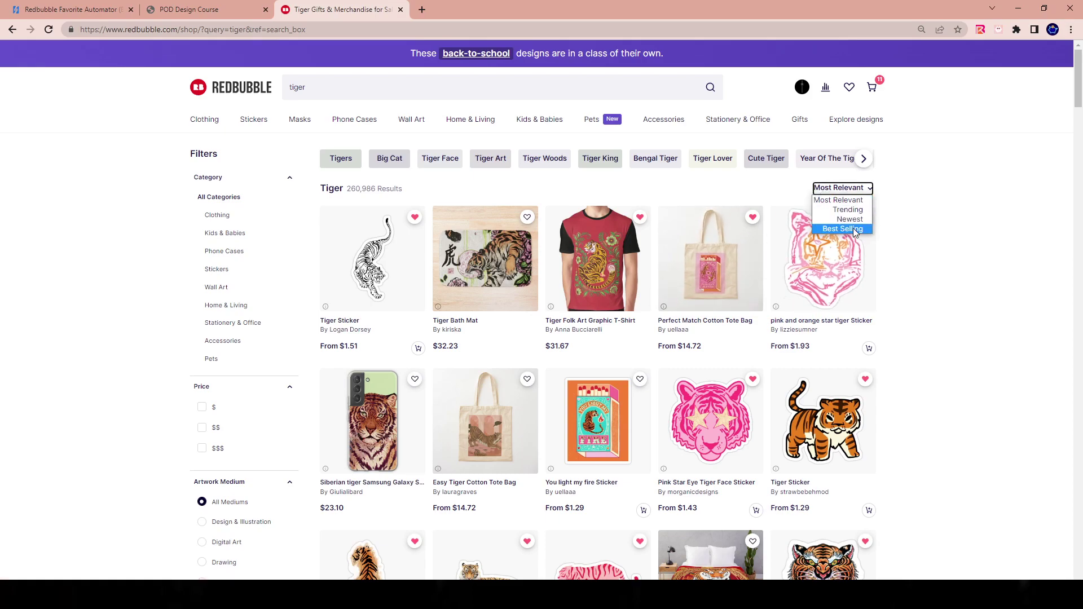
pyautogui.click(844, 229)
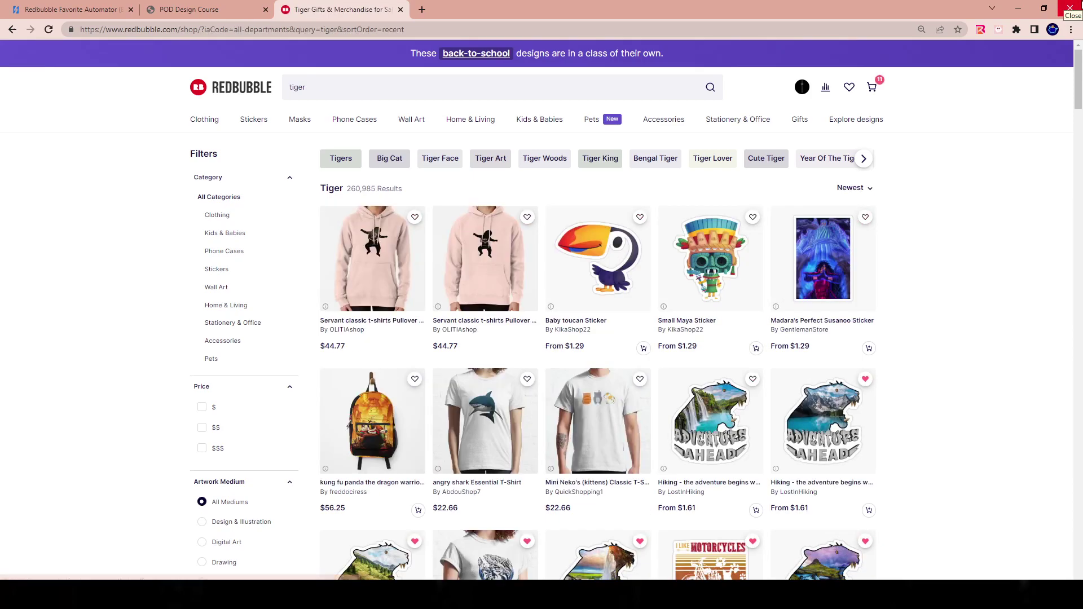
pyautogui.scroll(-5, 709, 416)
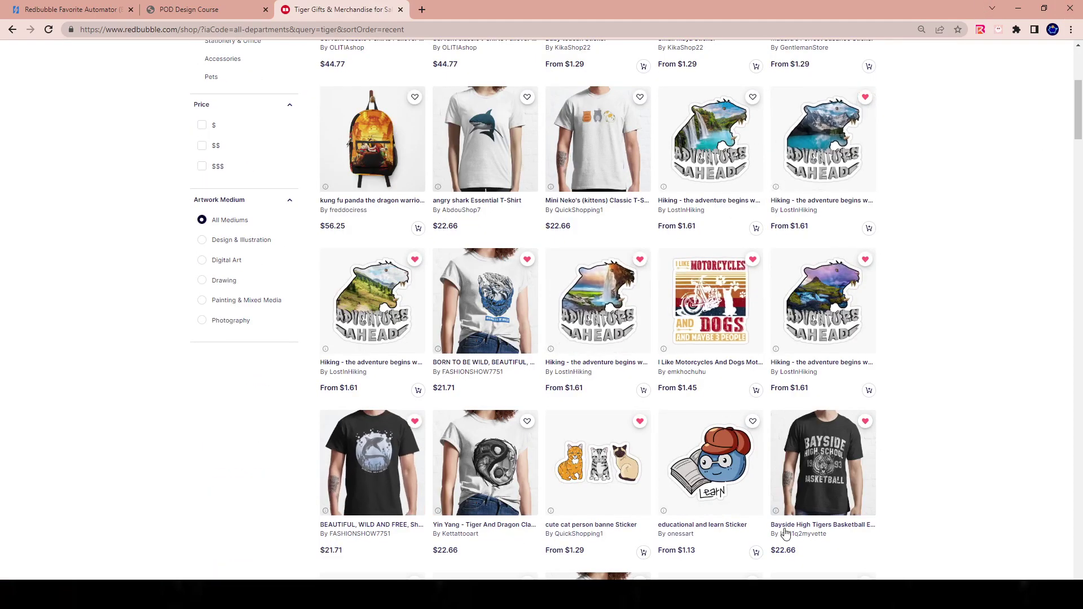
pyautogui.scroll(-4, 373, 463)
pyautogui.scroll(9, 444, 171)
# Step: Replace the search with 'monster' and sort its 512,031 results by Newest
pyautogui.click(507, 88)
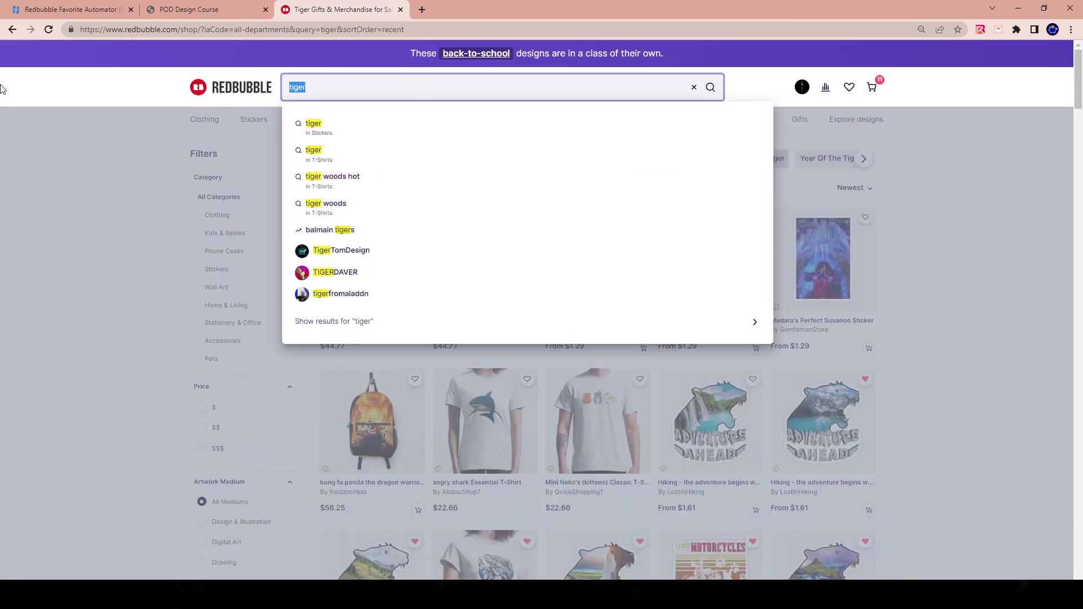
pyautogui.press('BackSpace')
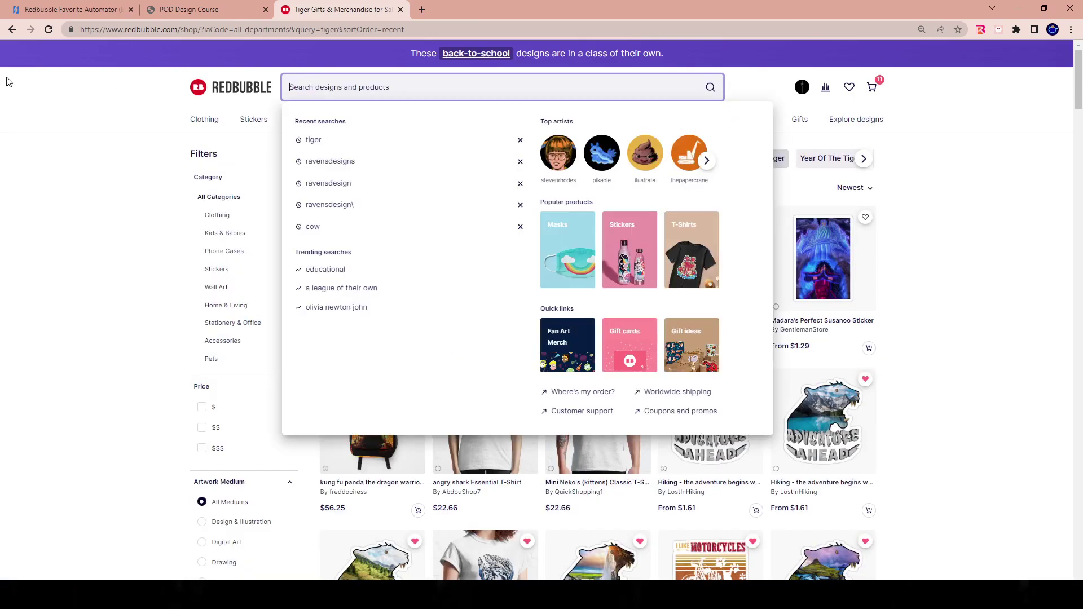
pyautogui.write('monster')
pyautogui.press('Return')
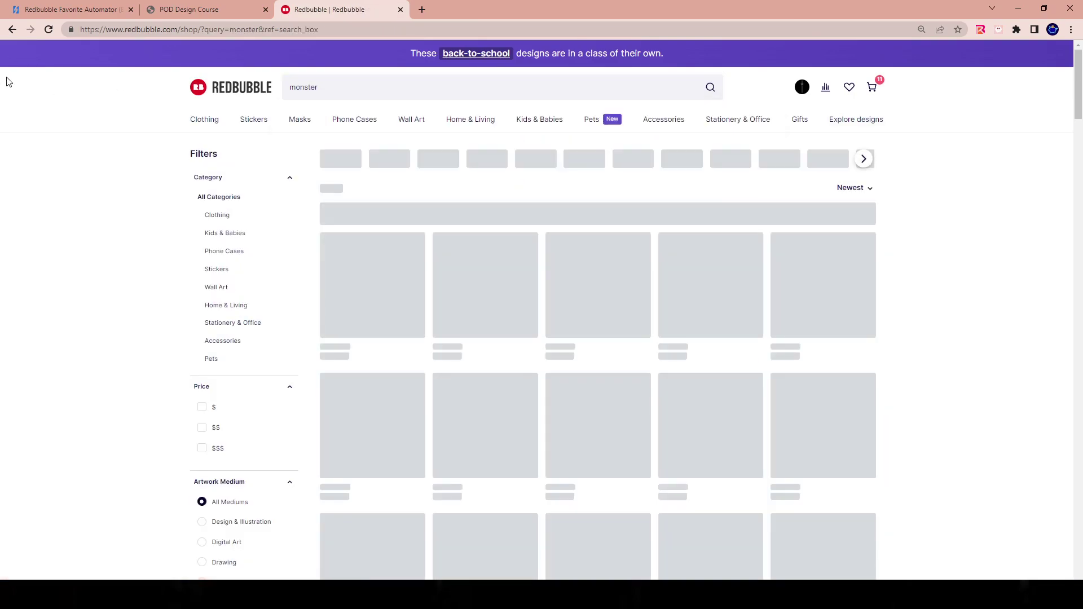
pyautogui.click(846, 192)
pyautogui.click(849, 220)
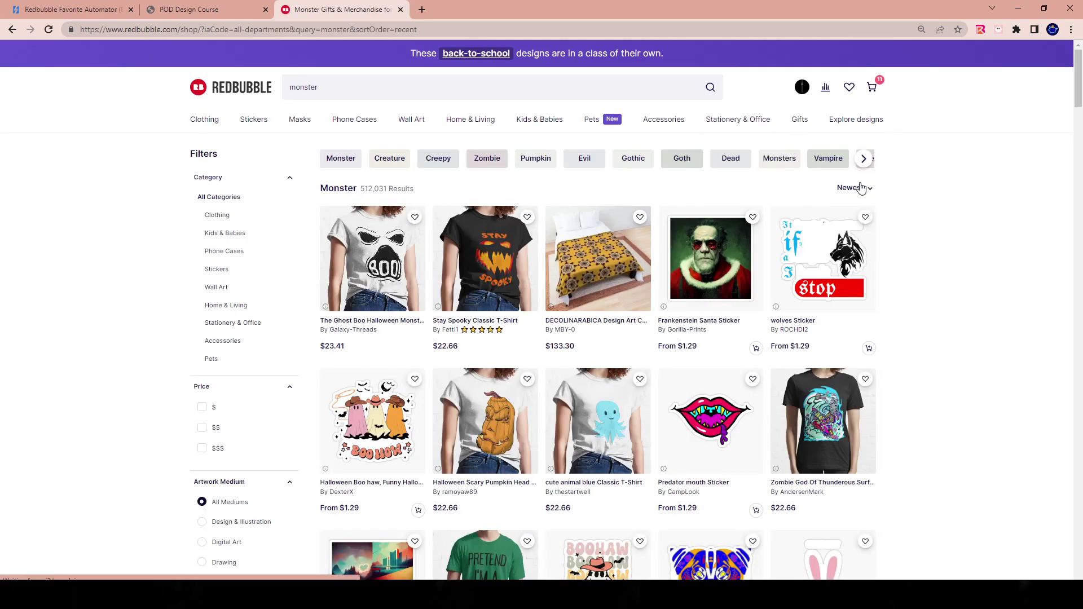
# Step: Check the Favorite Automator settings (20 likes, 1–3 second delays) and start auto-favoriting the results
pyautogui.click(999, 30)
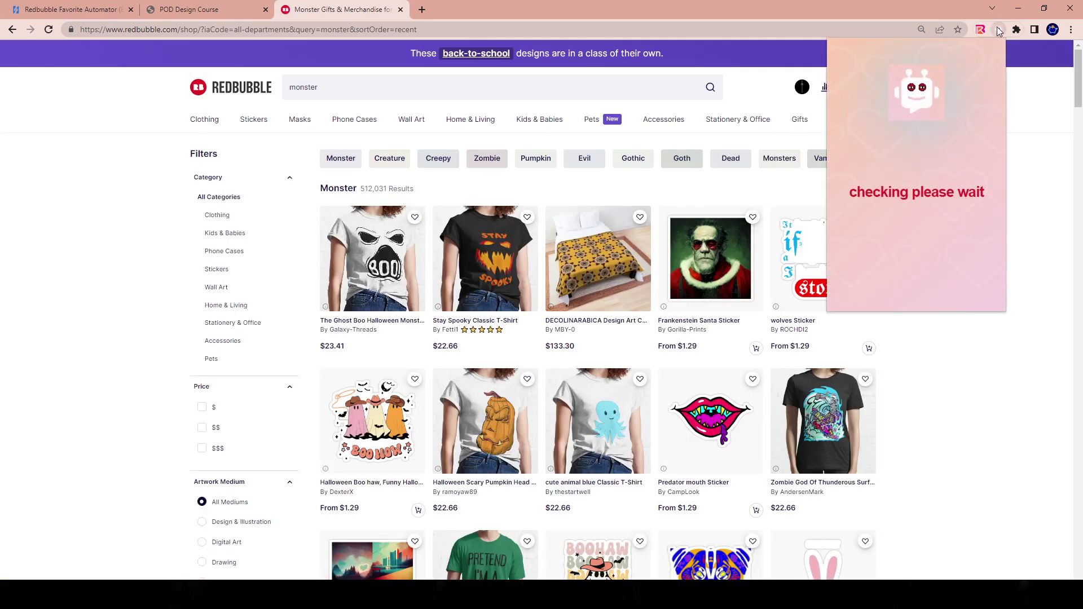
pyautogui.click(991, 52)
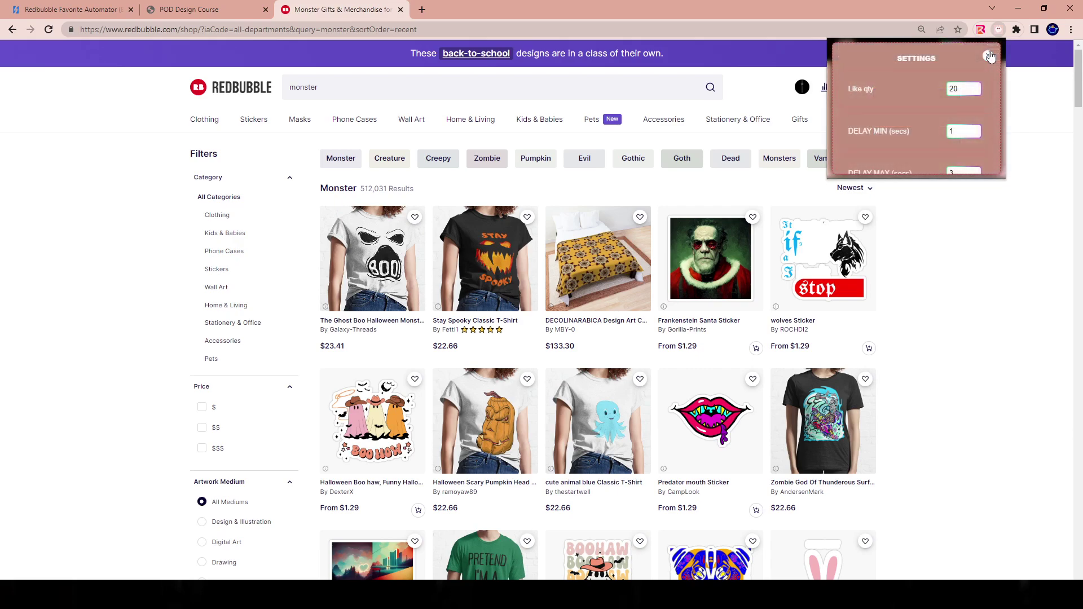
pyautogui.click(988, 55)
pyautogui.click(992, 52)
pyautogui.scroll(-1, 917, 130)
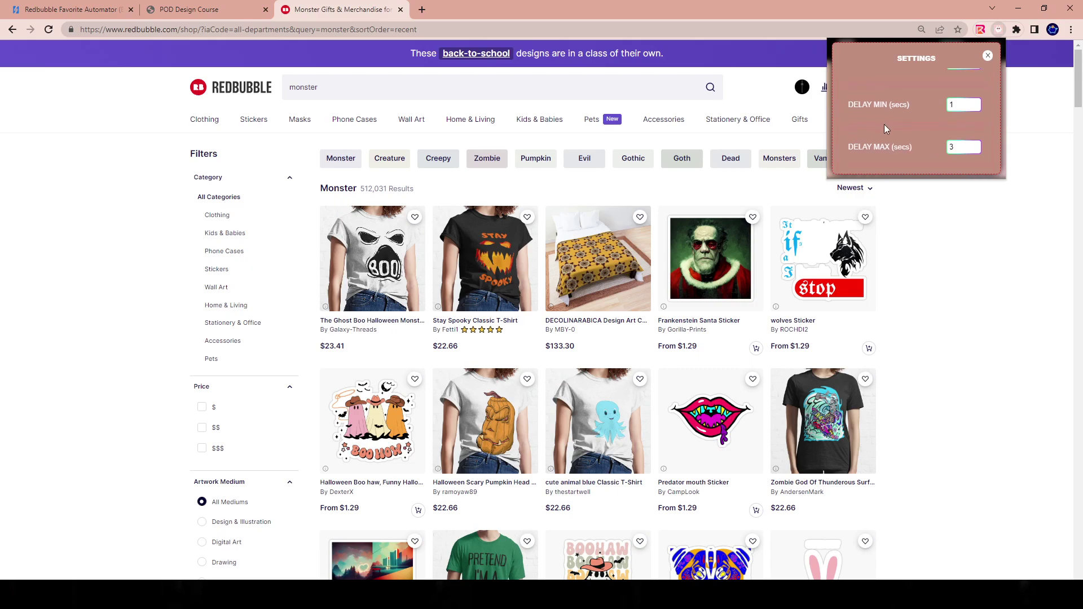
pyautogui.moveTo(848, 145); pyautogui.dragTo(889, 142)
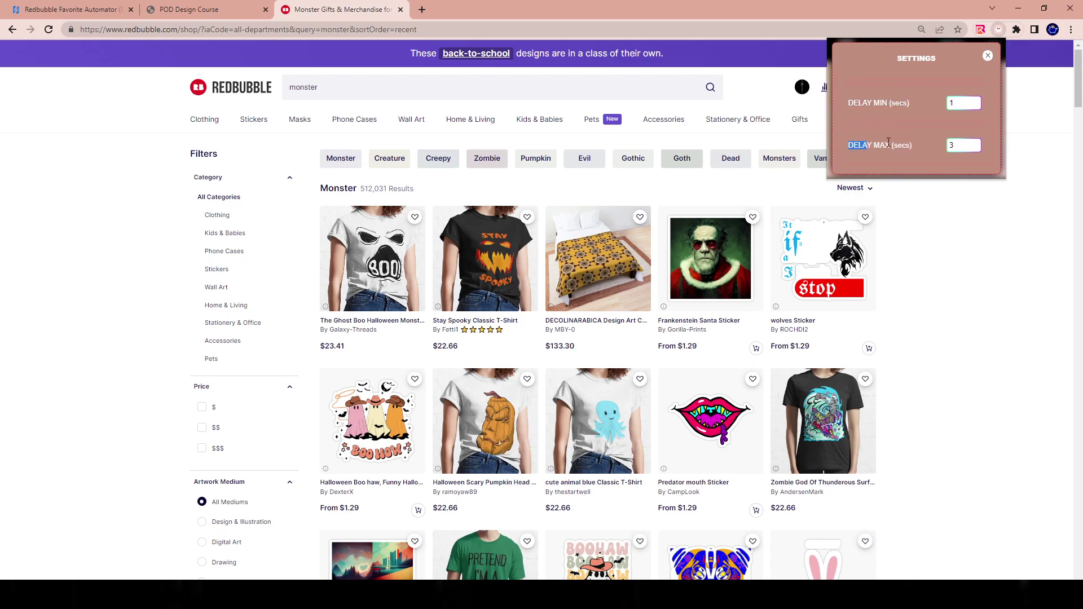
pyautogui.click(992, 53)
pyautogui.click(935, 101)
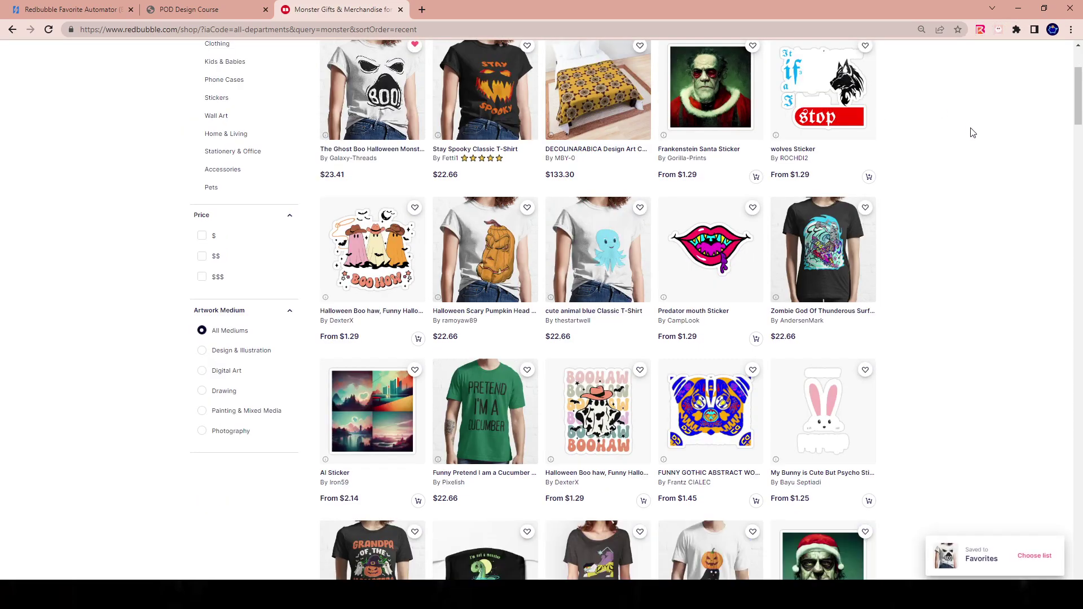
# Step: Dismiss the 'Liked: 20' alert and review the favorited monster designs
pyautogui.scroll(2, 966, 147)
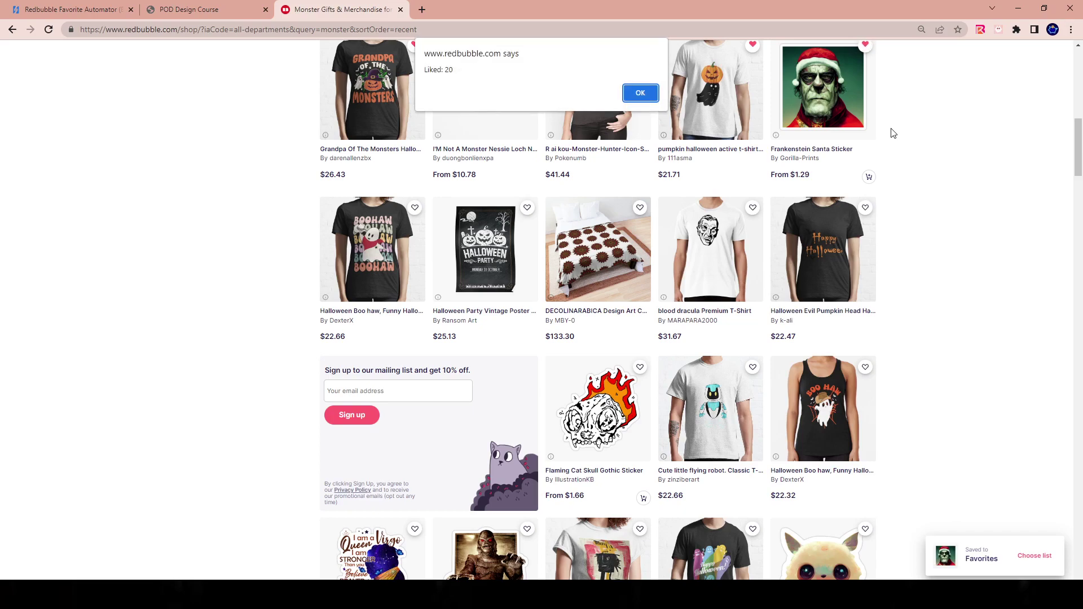
pyautogui.click(639, 93)
pyautogui.scroll(10, 682, 274)
pyautogui.scroll(-5, 682, 275)
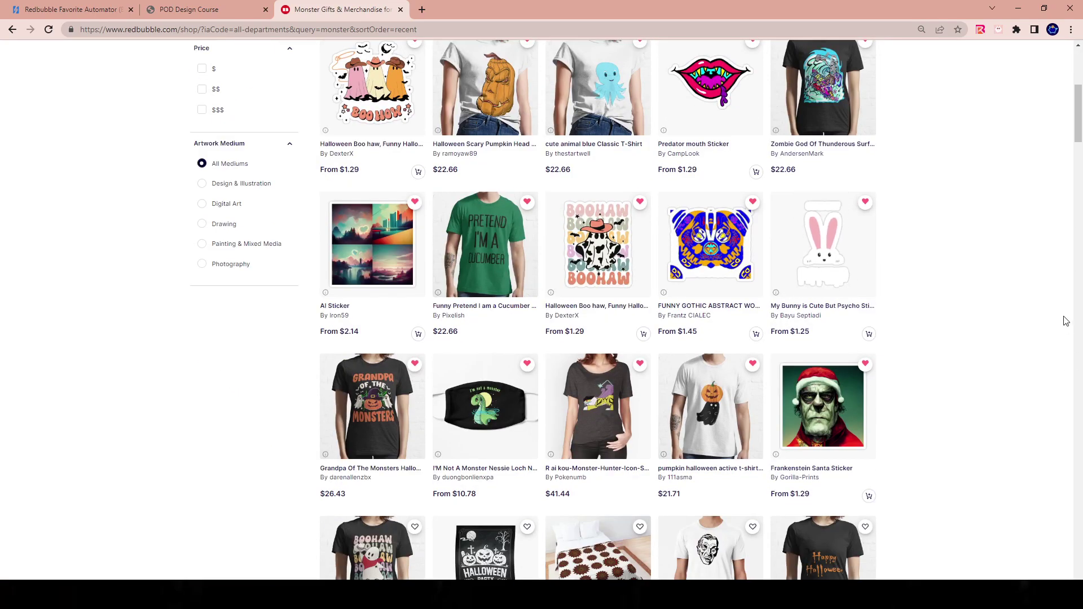
pyautogui.scroll(4, 487, 190)
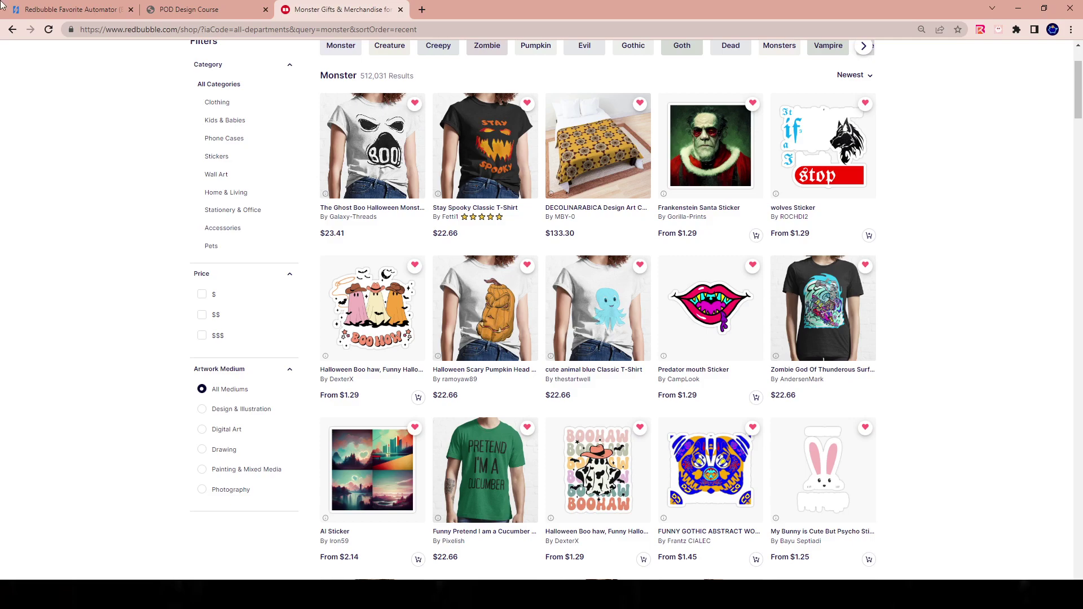
# Step: Re-sort the monster results by Most Relevant and select the search term 'monster'
pyautogui.scroll(2, 406, 89)
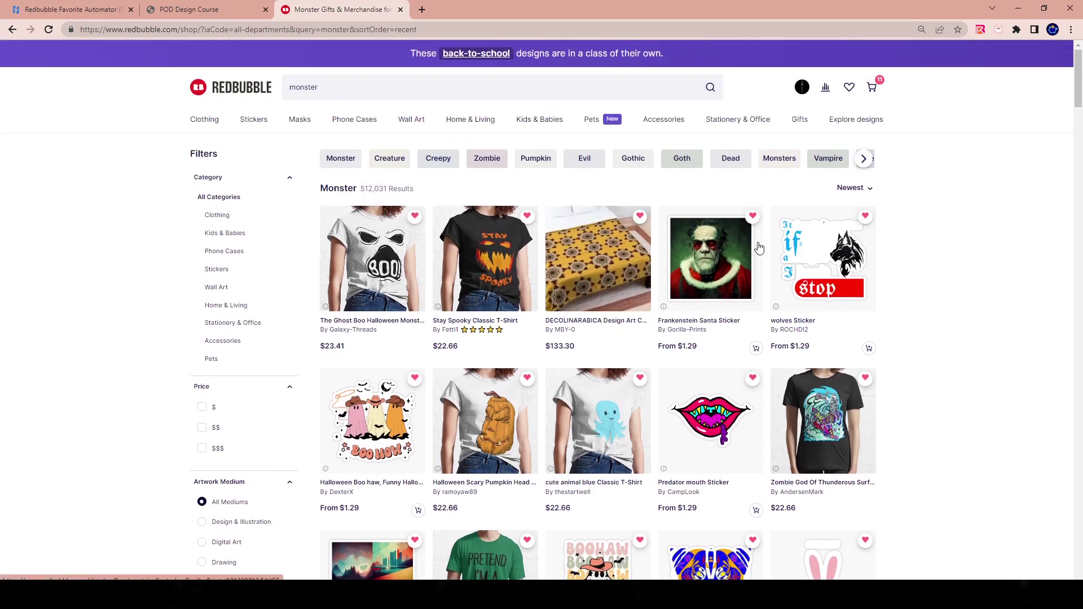
pyautogui.click(853, 188)
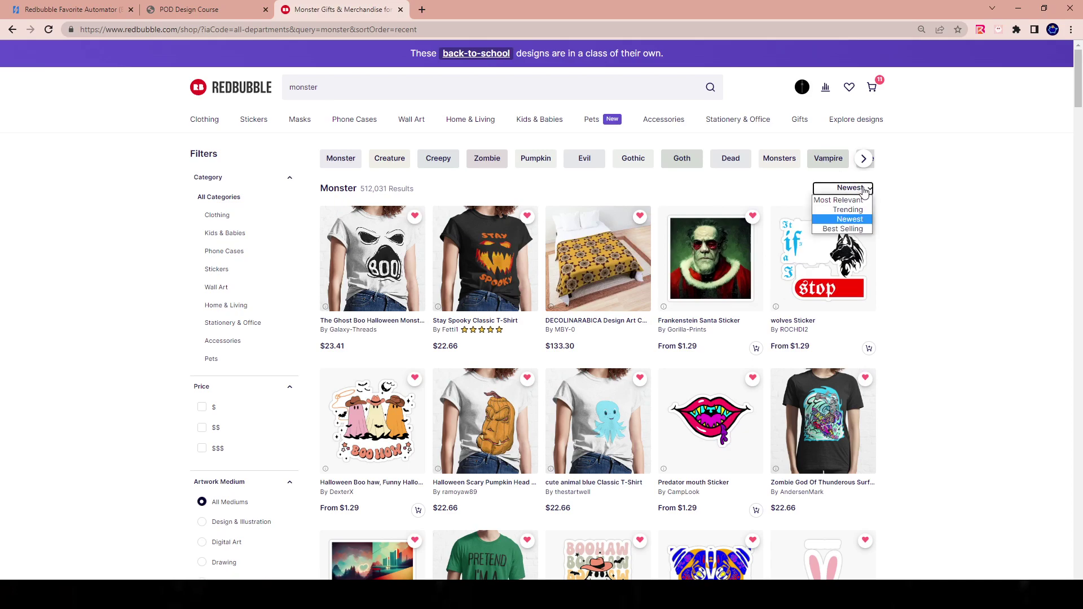
pyautogui.click(852, 201)
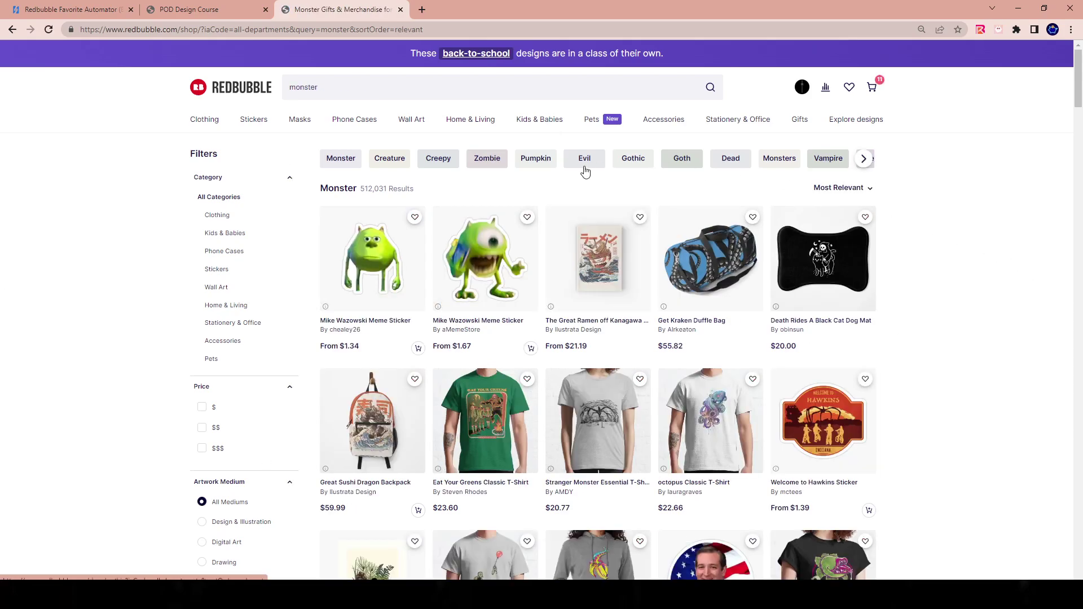
pyautogui.click(862, 189)
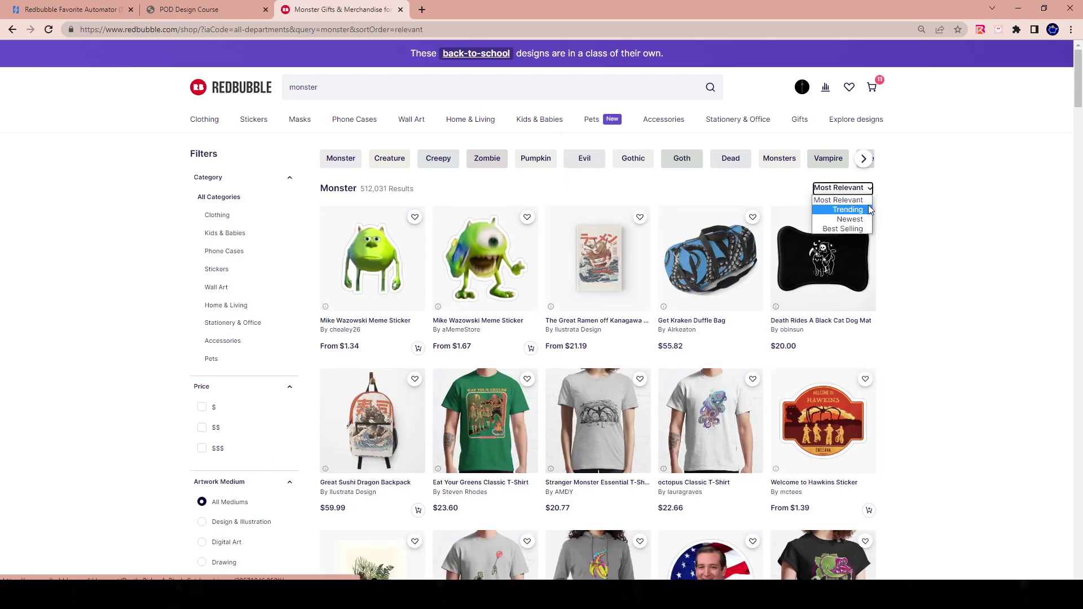
pyautogui.click(934, 195)
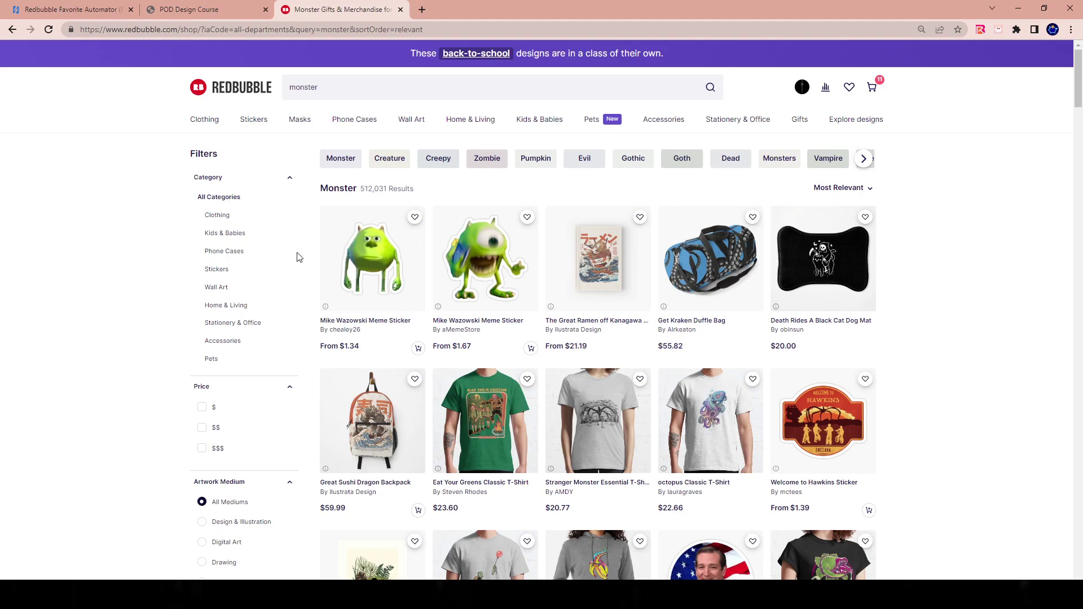
pyautogui.click(294, 88)
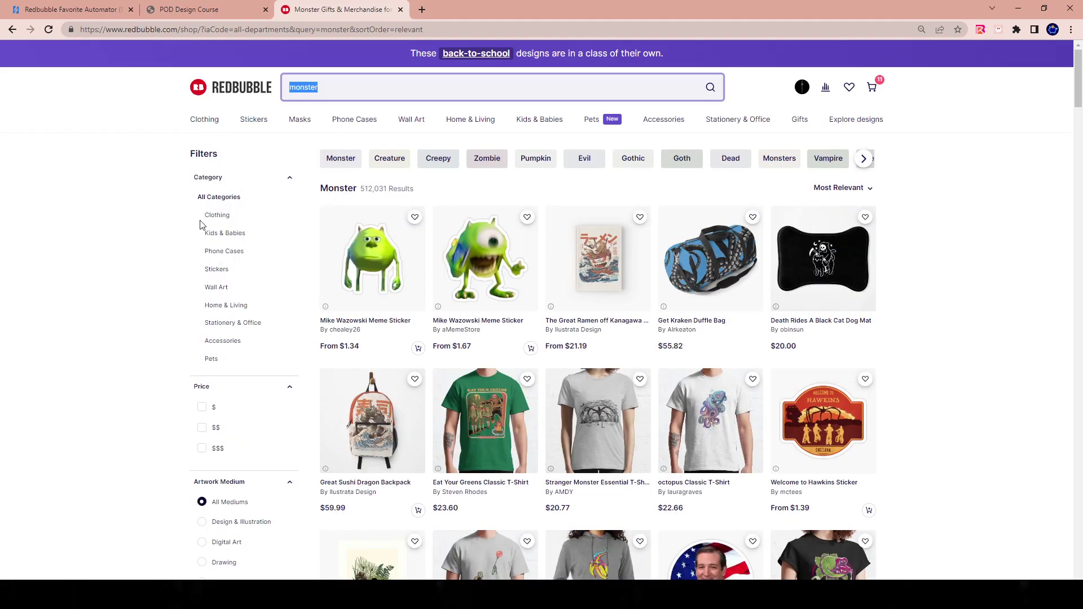
pyautogui.scroll(-15, 526, 557)
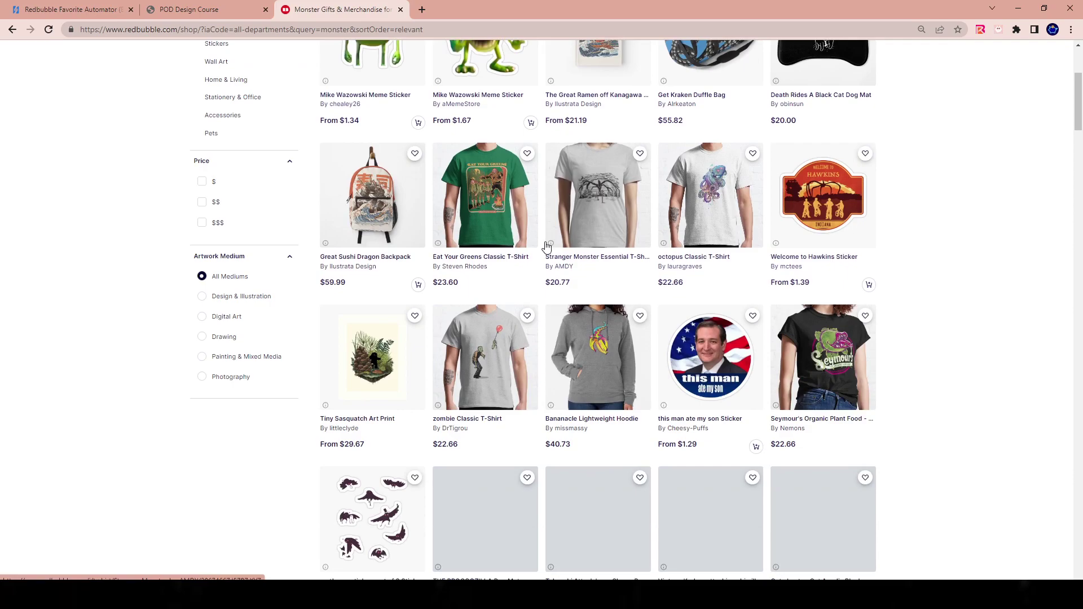
pyautogui.scroll(15, 526, 557)
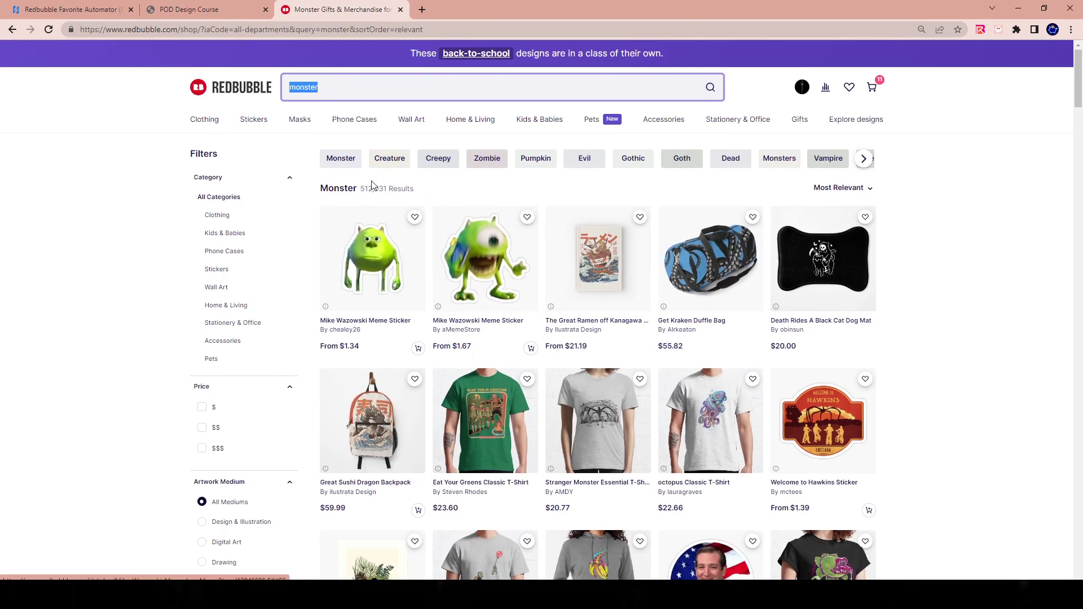
pyautogui.moveTo(360, 189); pyautogui.dragTo(392, 189)
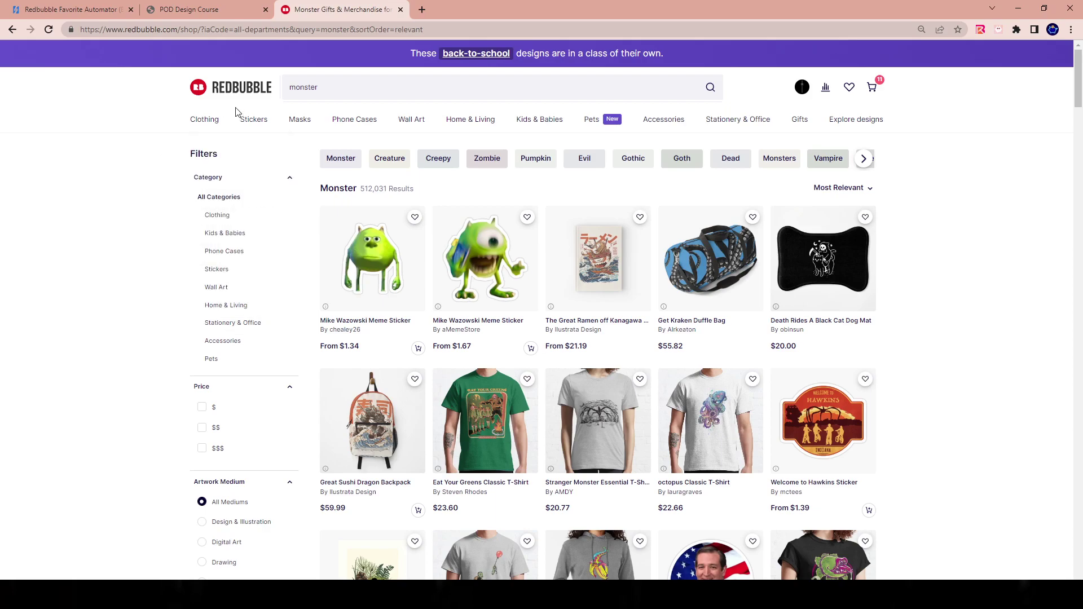
pyautogui.scroll(-1, 375, 254)
pyautogui.scroll(-20, 375, 254)
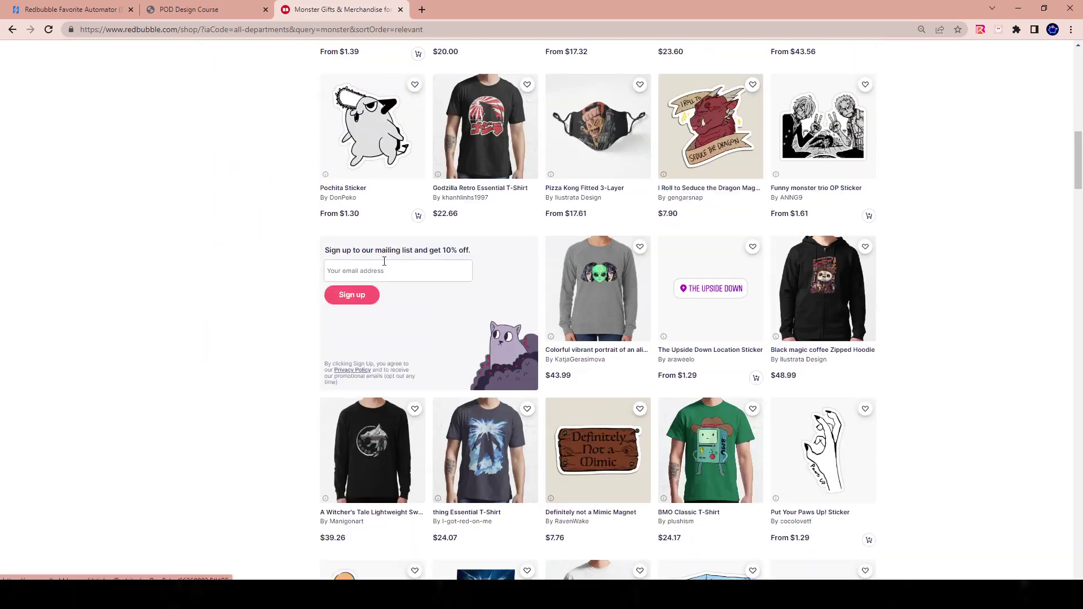
# Step: Jump from page 2 to page 5 of the Most Relevant monster results by editing the URL
pyautogui.scroll(-20, 513, 363)
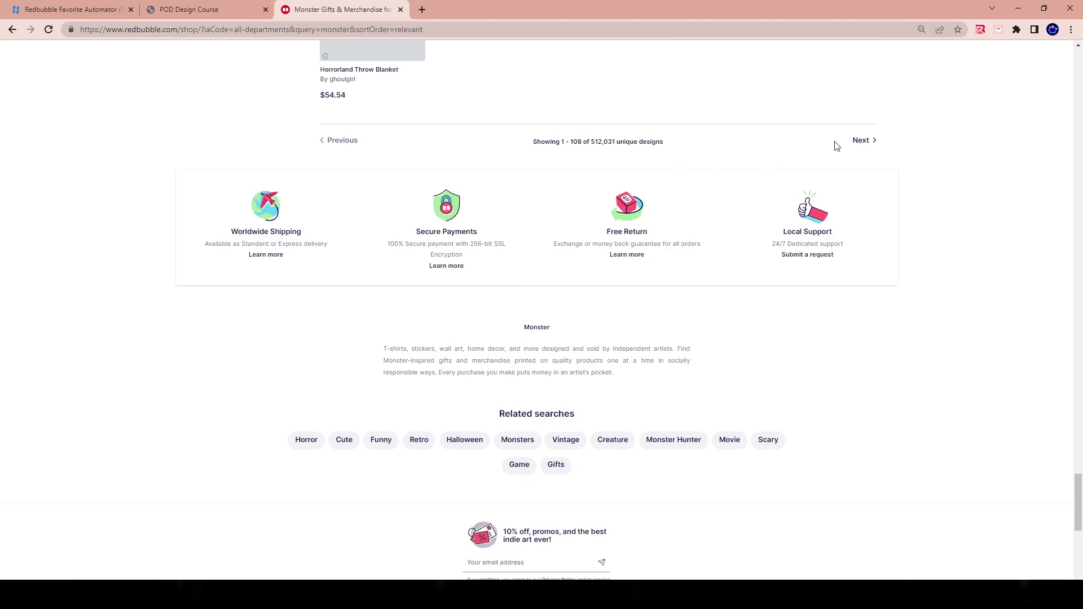
pyautogui.click(861, 140)
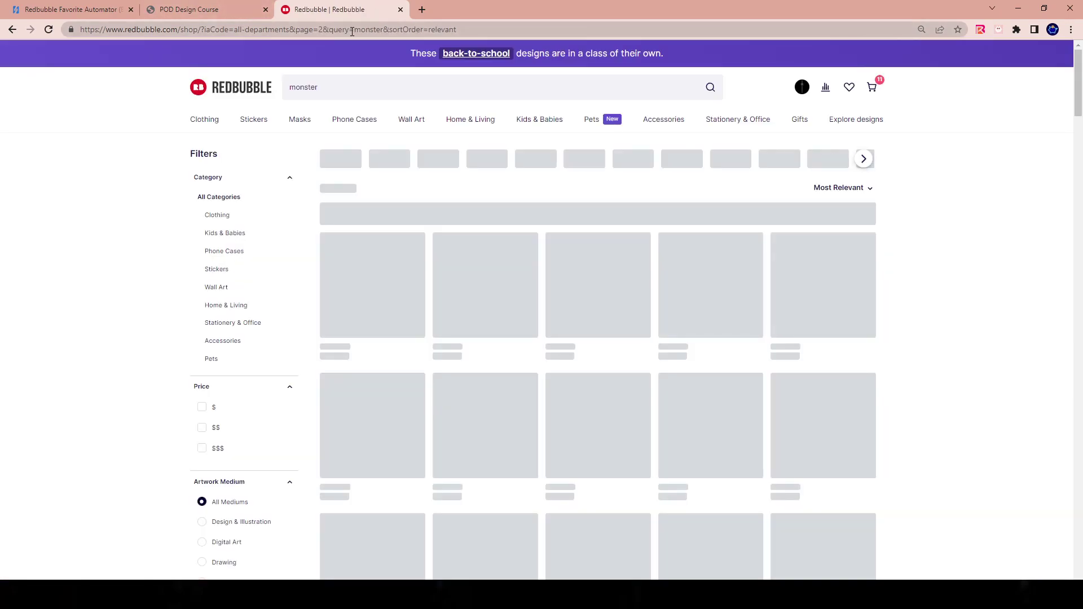
pyautogui.click(329, 30)
pyautogui.click(332, 31)
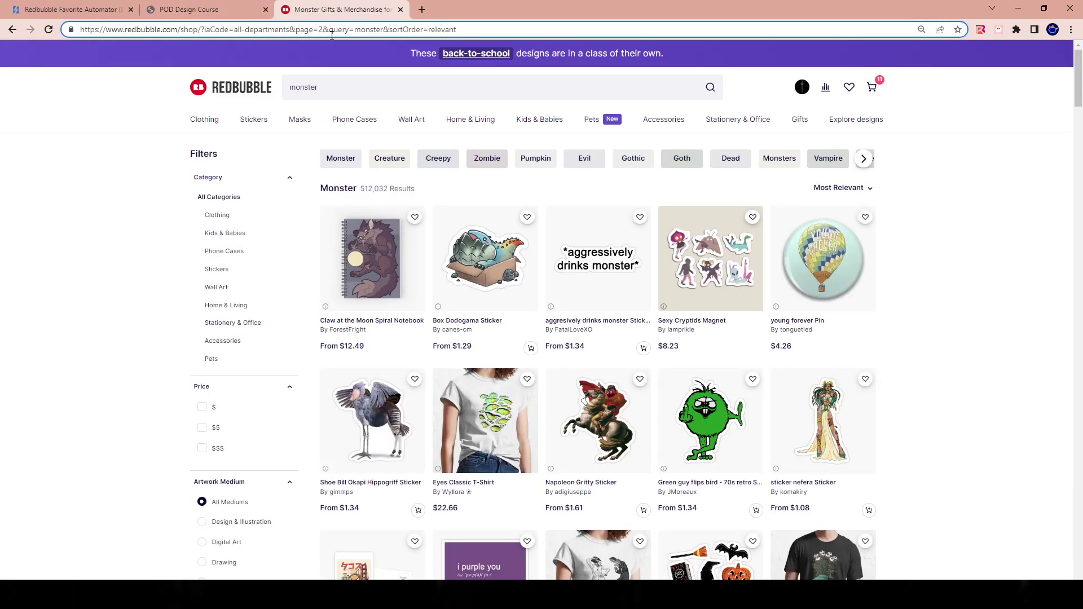
pyautogui.press('BackSpace')
pyautogui.write('5')
pyautogui.press('Return')
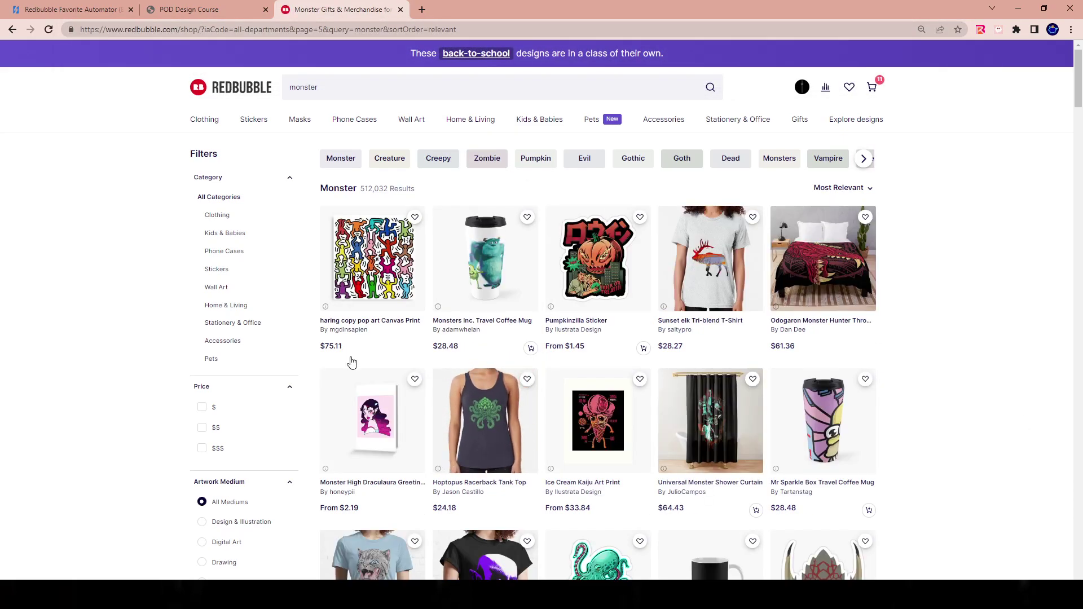
pyautogui.scroll(-8, 139, 360)
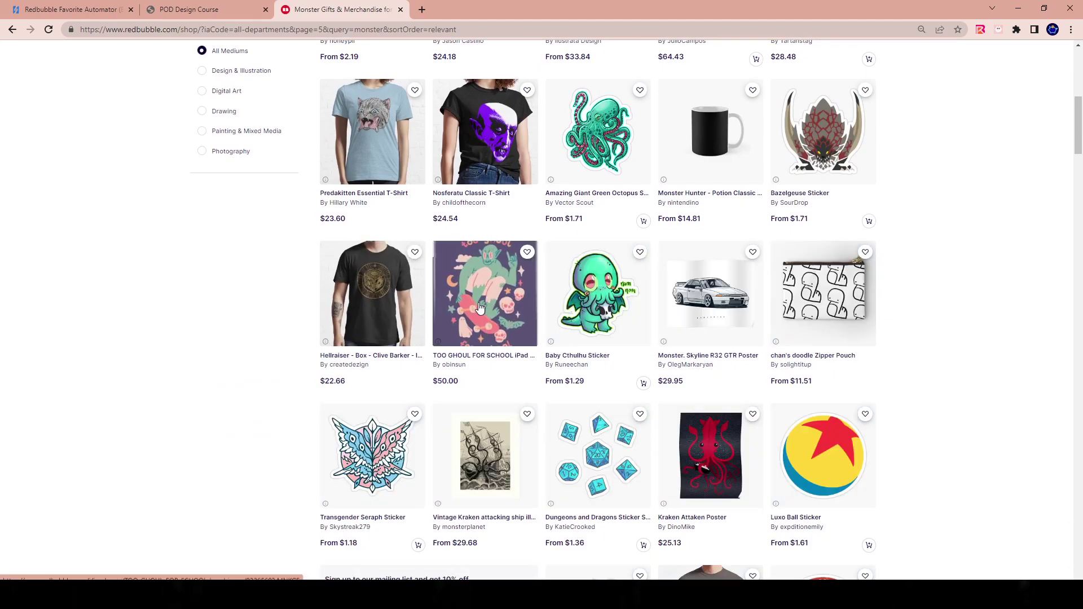
pyautogui.scroll(8, 1019, 265)
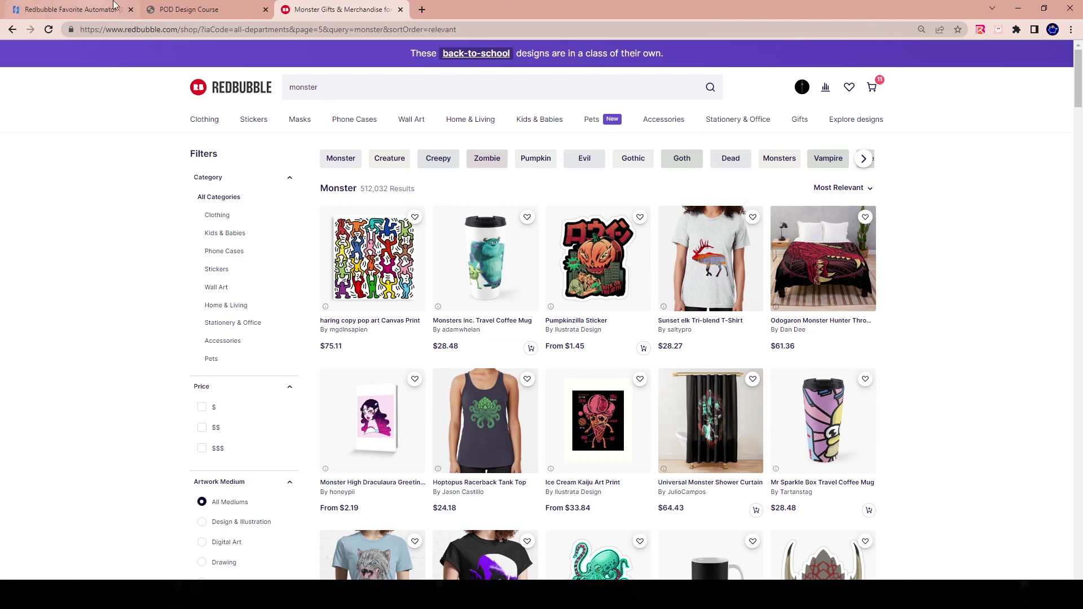
# Step: Switch to the POD Design Course tab and browse the Print On Demand Design Course page
pyautogui.click(116, 7)
pyautogui.click(179, 9)
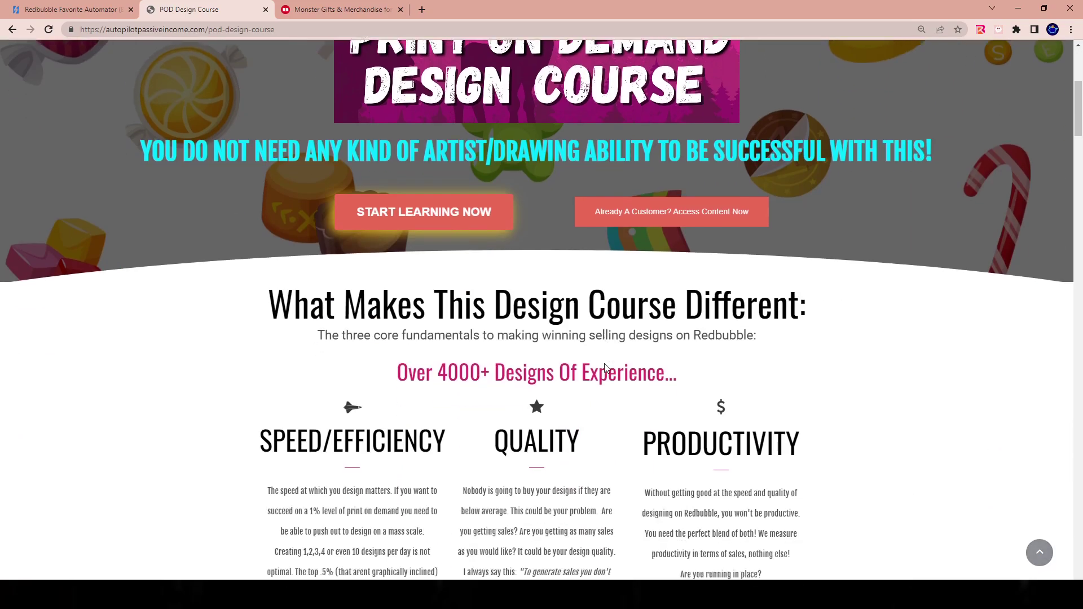
pyautogui.scroll(-11, 605, 368)
pyautogui.scroll(5, 426, 514)
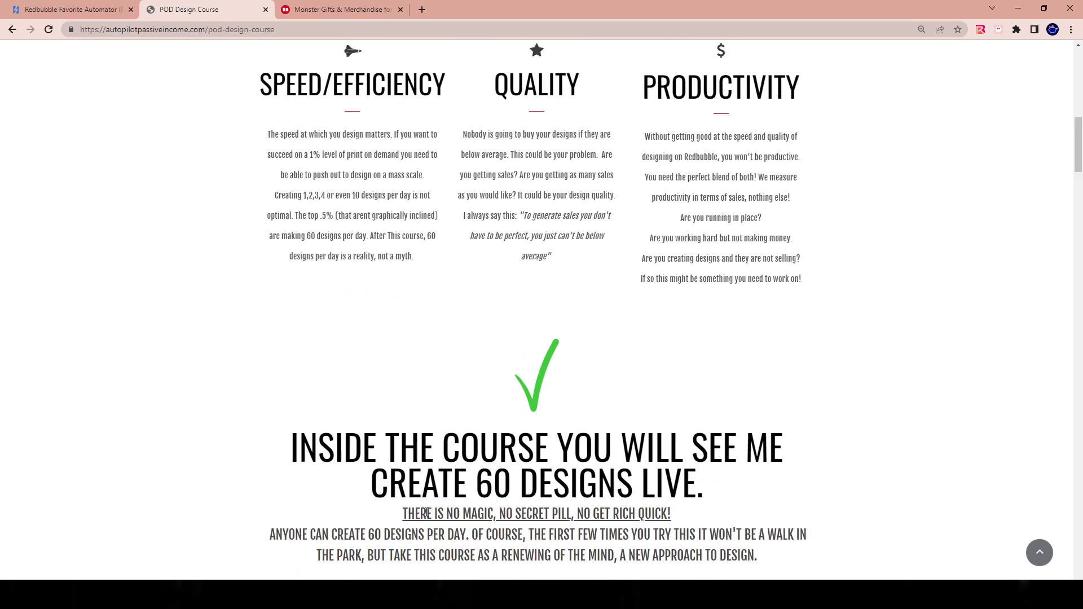
pyautogui.scroll(12, 426, 514)
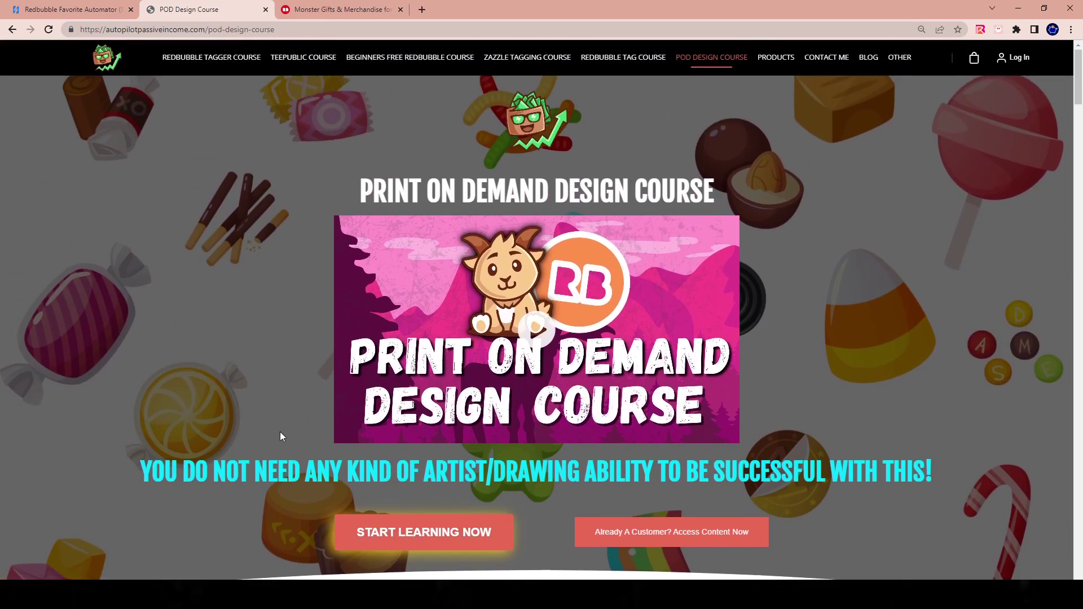
pyautogui.scroll(-12, 552, 404)
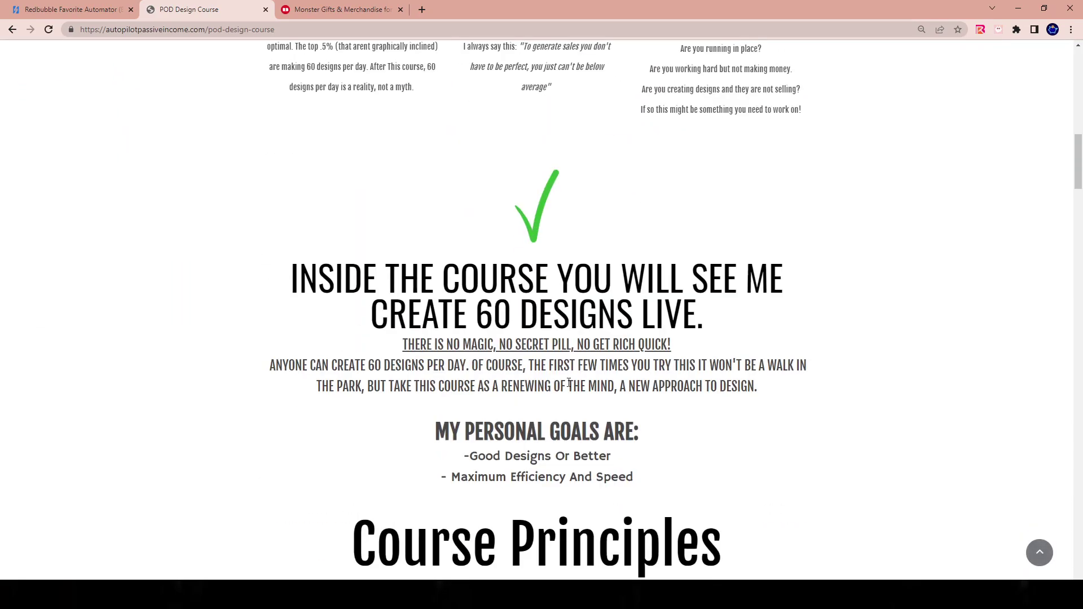
pyautogui.scroll(-5, 551, 404)
pyautogui.scroll(17, 387, 419)
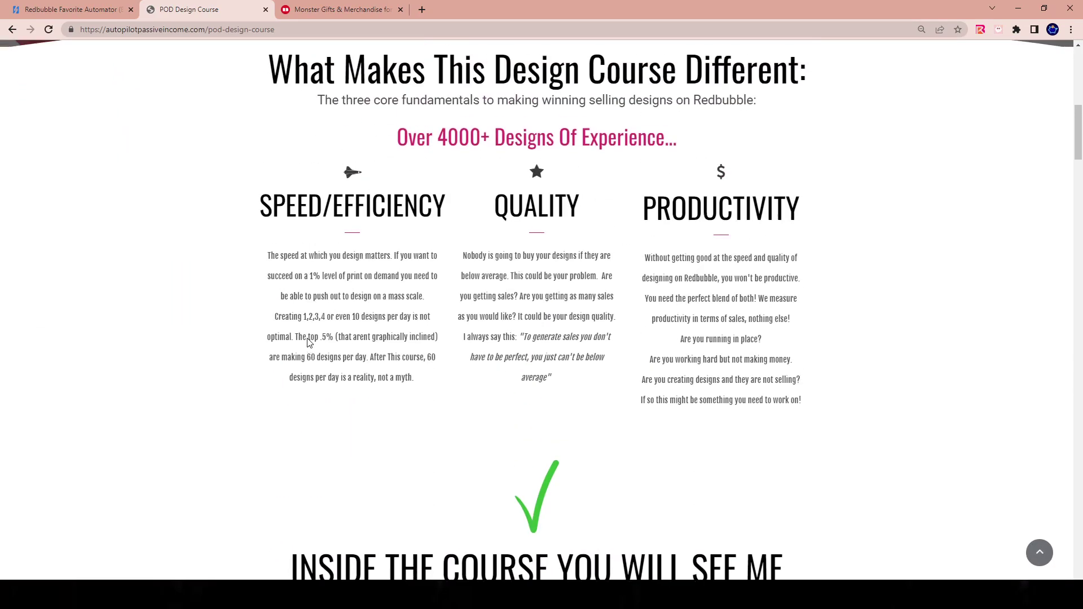
pyautogui.scroll(-10, 308, 340)
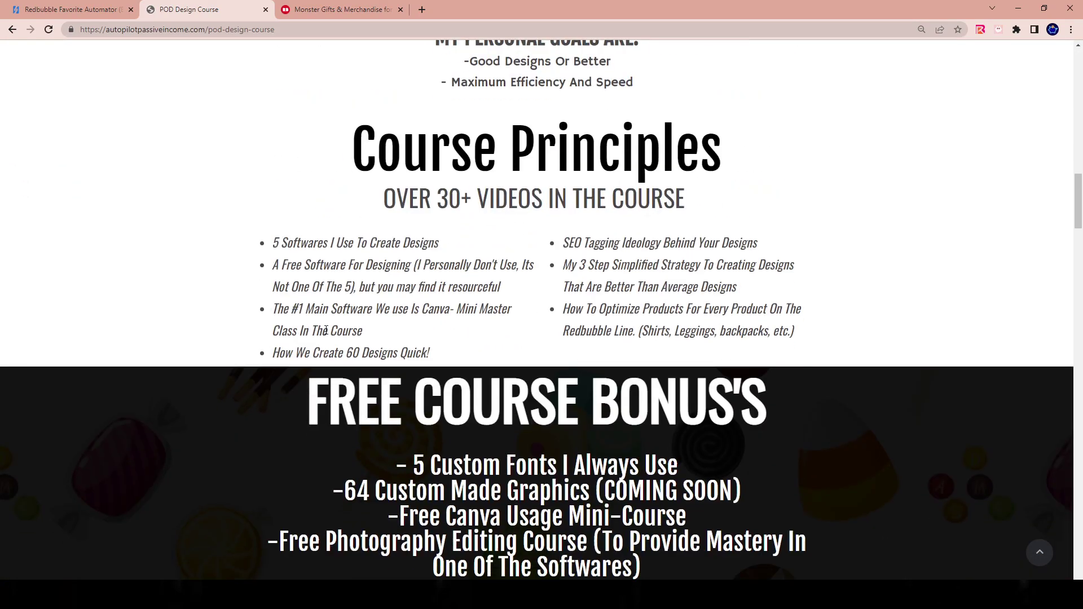
pyautogui.scroll(-14, 326, 350)
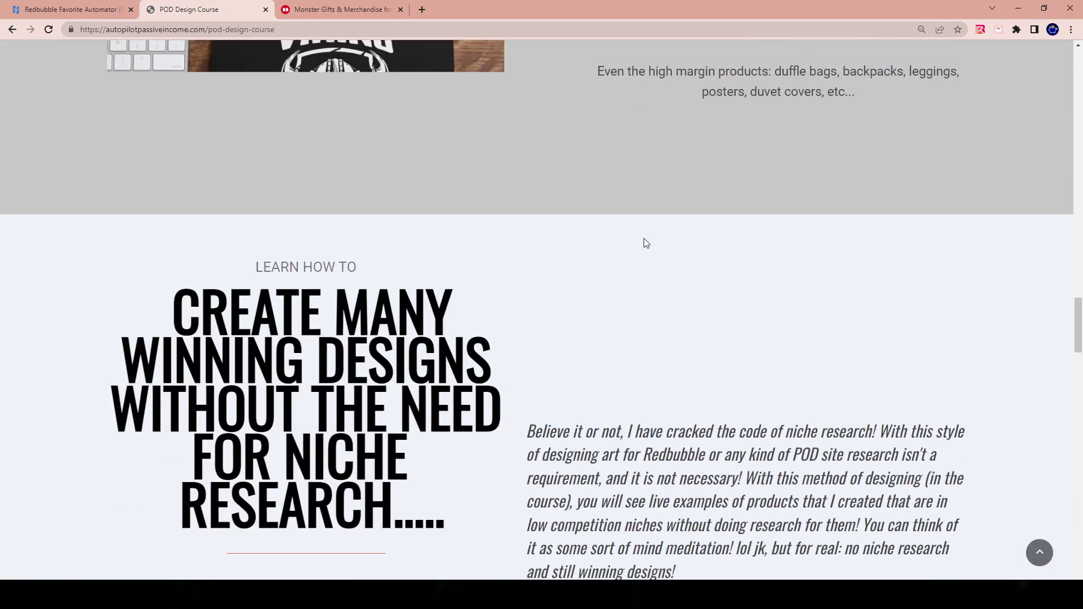
pyautogui.scroll(9, 644, 242)
pyautogui.scroll(20, 592, 265)
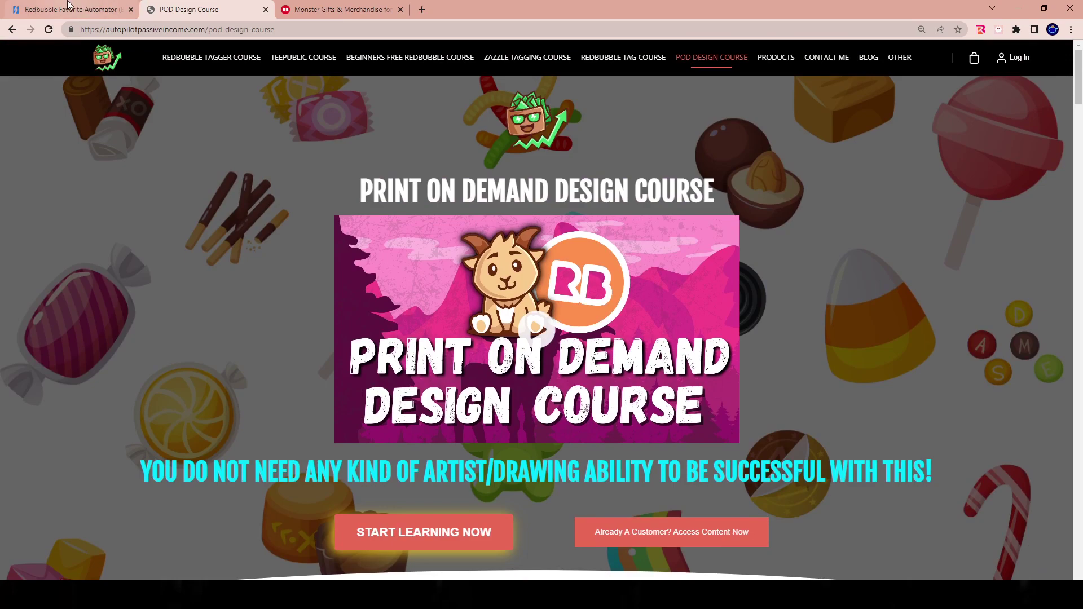
# Step: Switch back to the Redbubble tab showing page 5 of the monster results
pyautogui.click(340, 10)
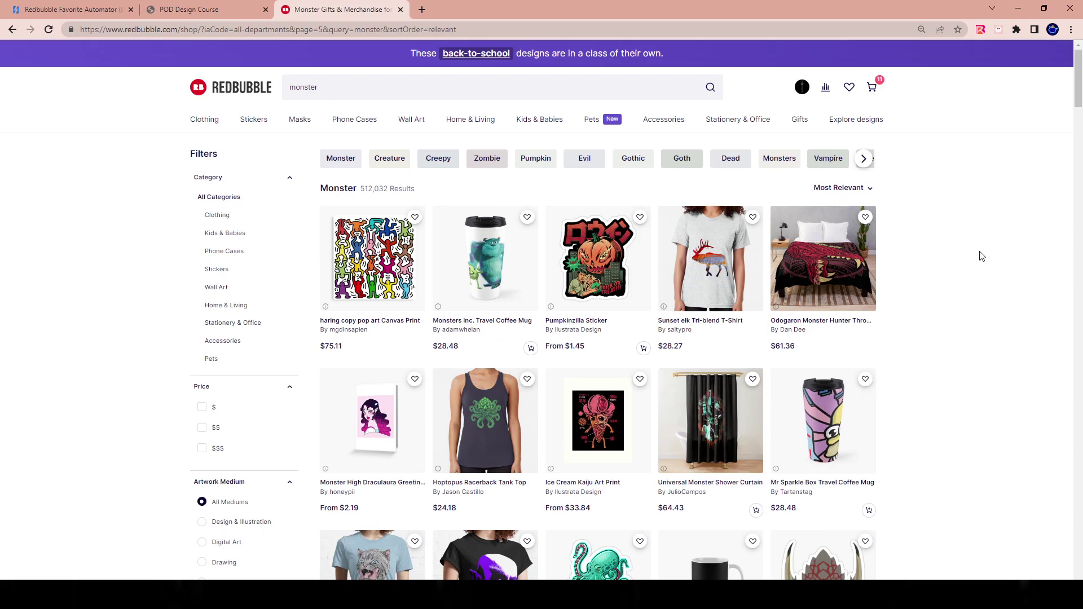
# Step: Open the Pumpkinzilla Sticker and browse the Ilustrata Design artist shop
pyautogui.click(583, 279)
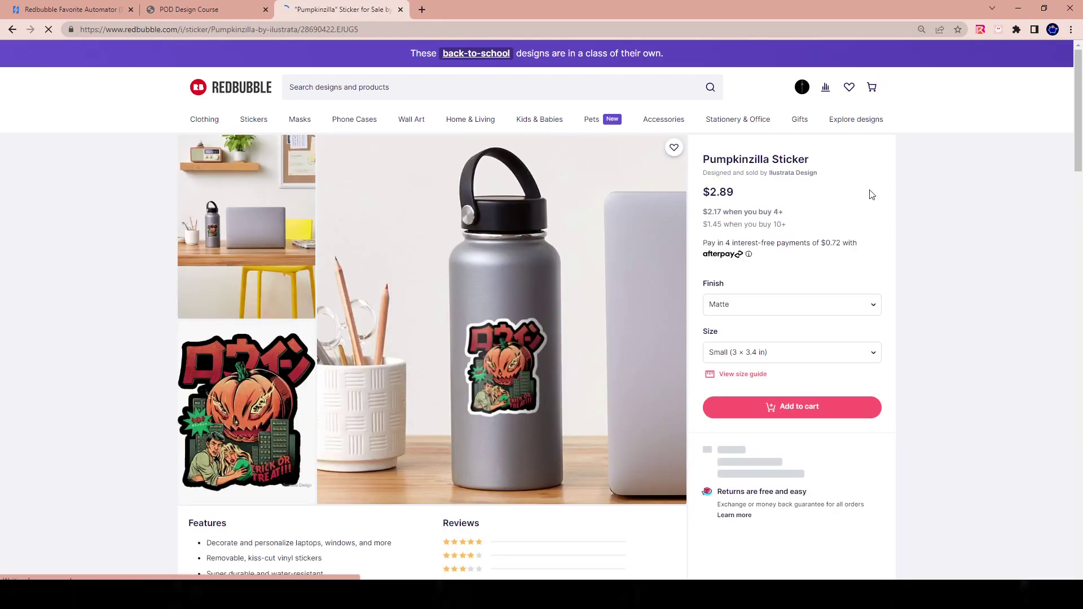
pyautogui.click(793, 173)
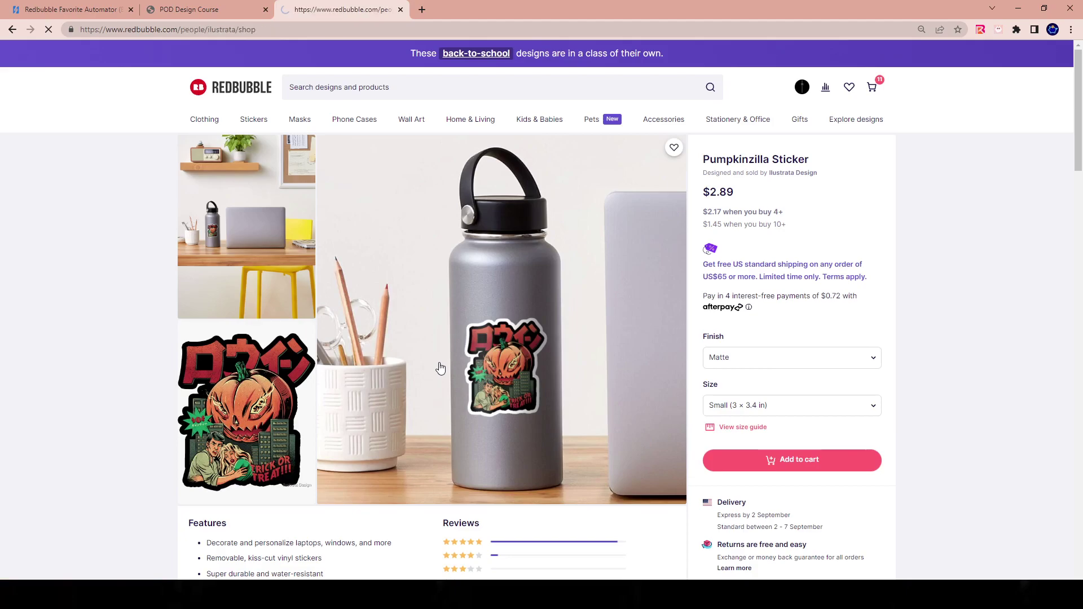
pyautogui.scroll(-8, 418, 400)
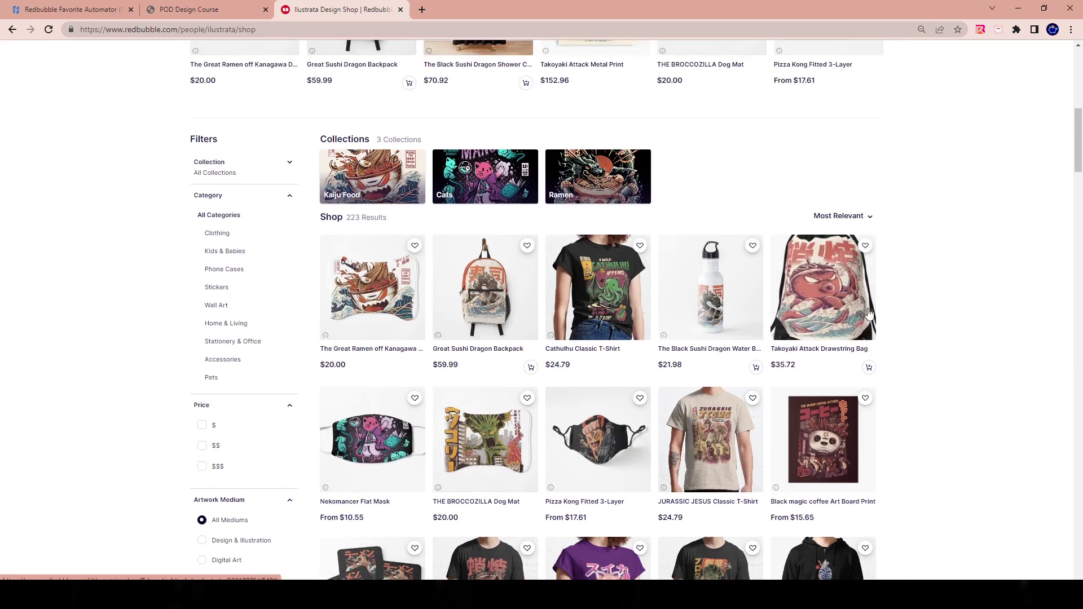
pyautogui.scroll(-2, 837, 345)
pyautogui.scroll(-5, 837, 345)
pyautogui.scroll(10, 496, 363)
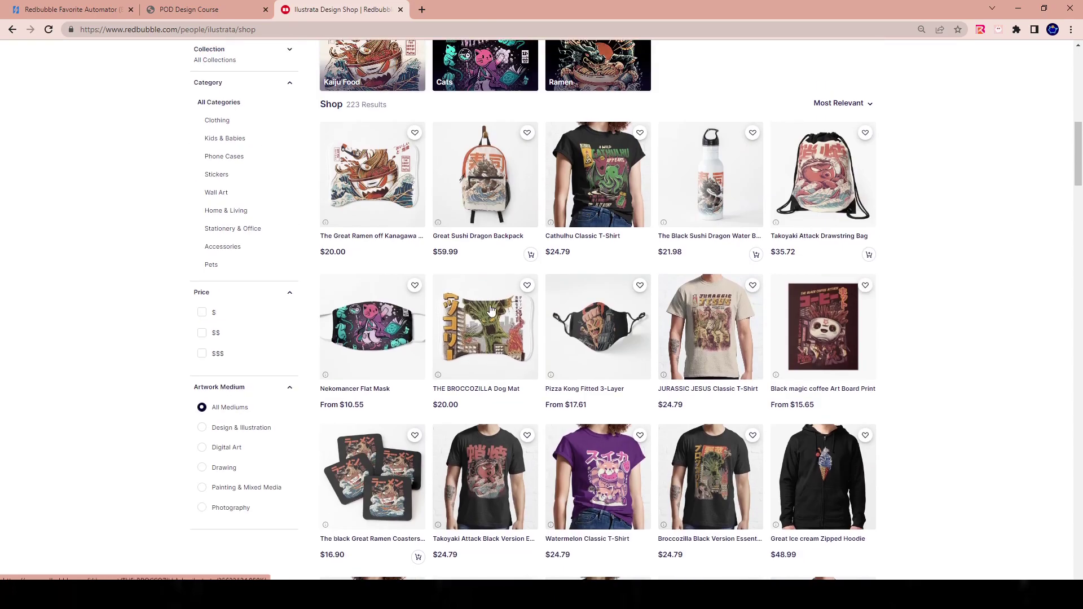
pyautogui.scroll(6, 581, 388)
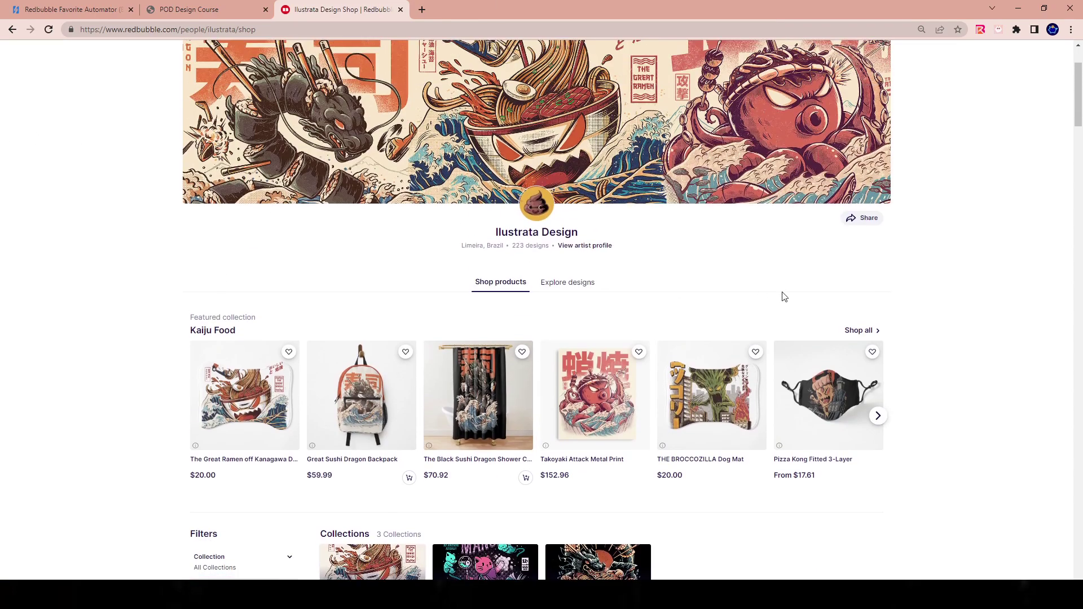
pyautogui.scroll(-10, 101, 165)
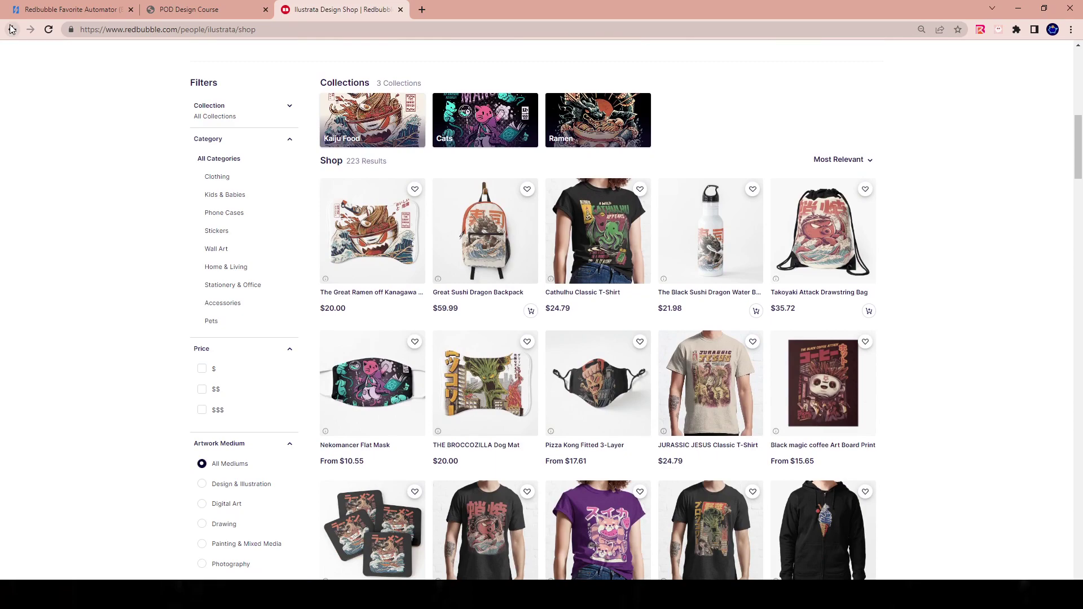
# Step: Return to the sticker page, then run an empty search to list all products
pyautogui.click(13, 29)
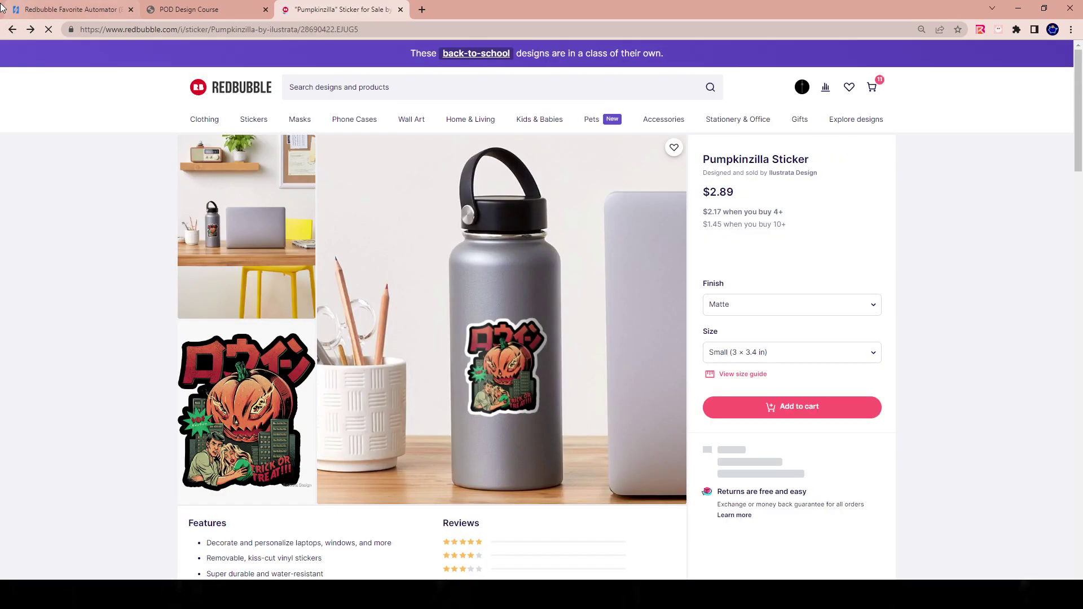
pyautogui.scroll(-2, 977, 158)
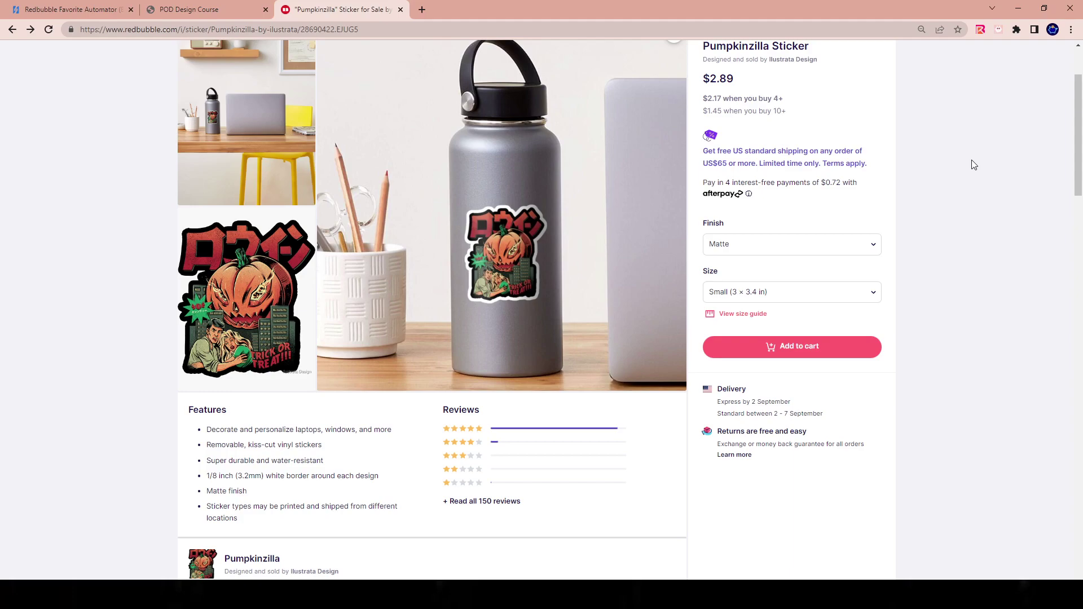
pyautogui.scroll(2, 53, 174)
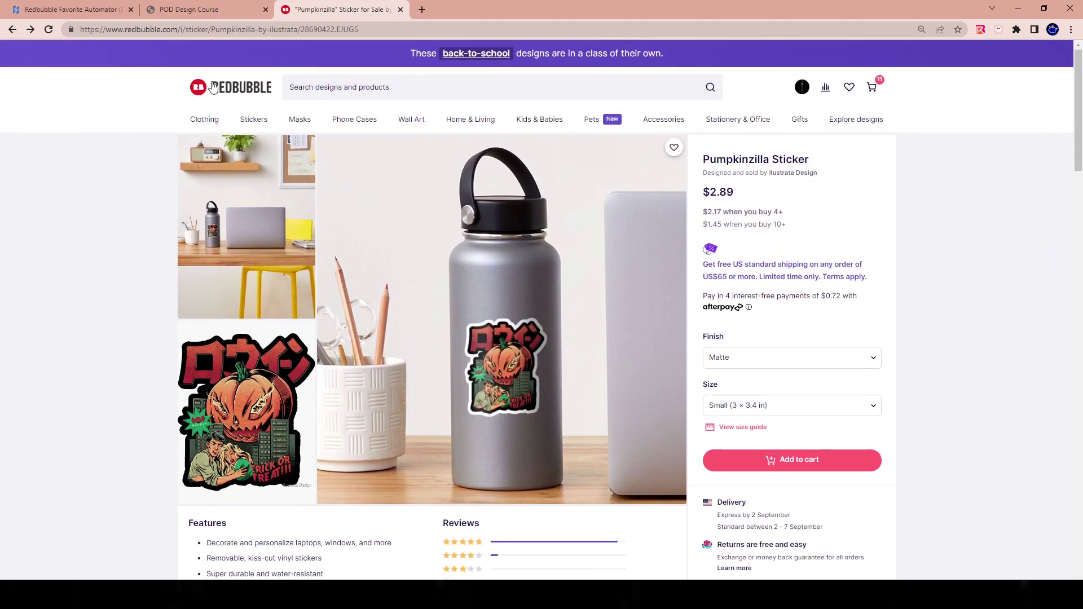
pyautogui.click(711, 88)
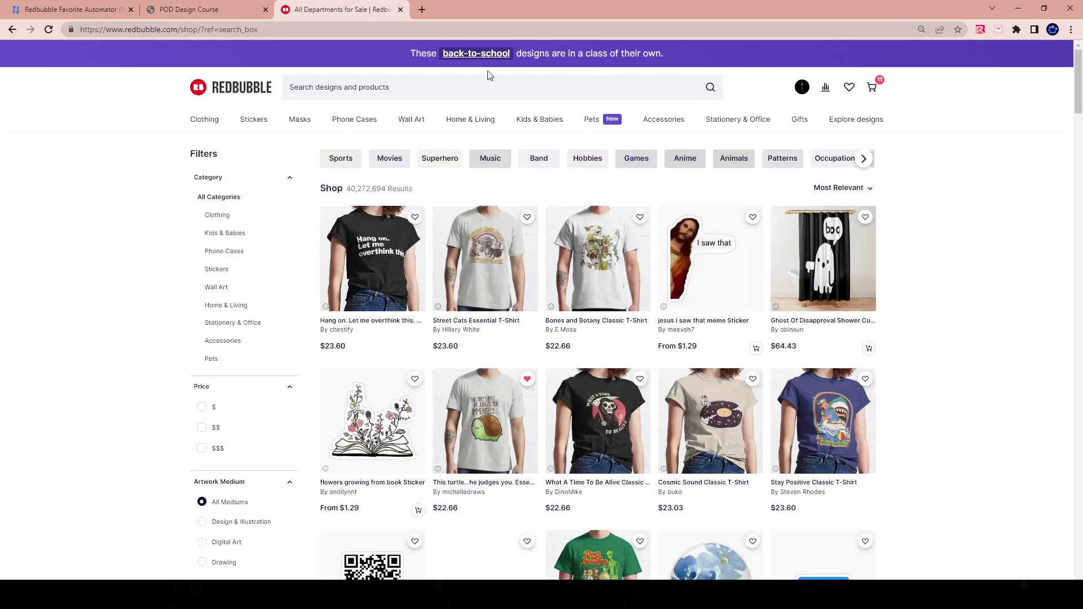
pyautogui.moveTo(346, 190); pyautogui.dragTo(383, 188)
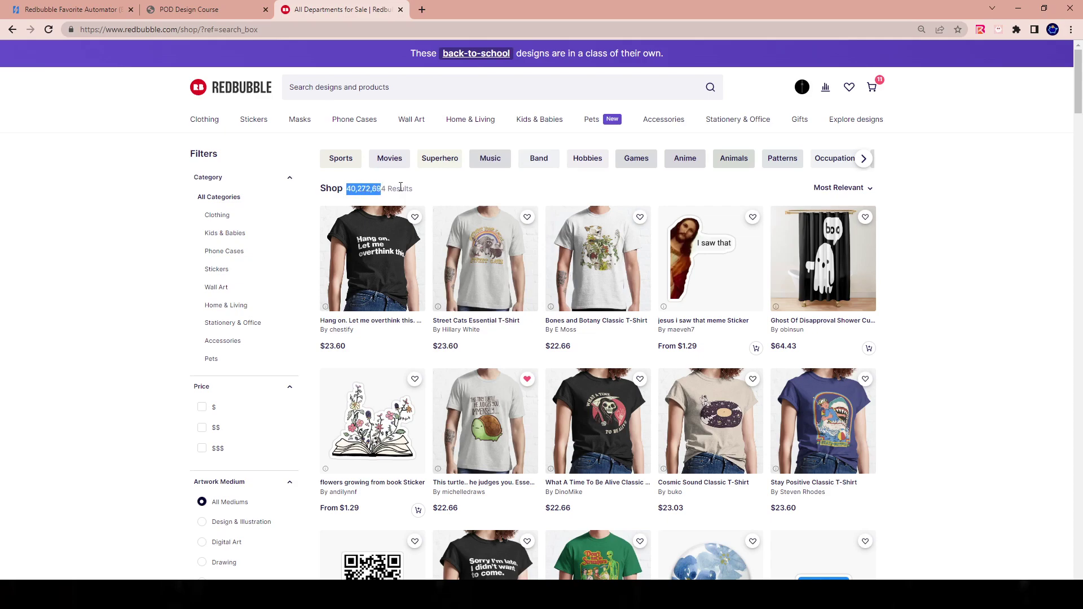
pyautogui.click(401, 188)
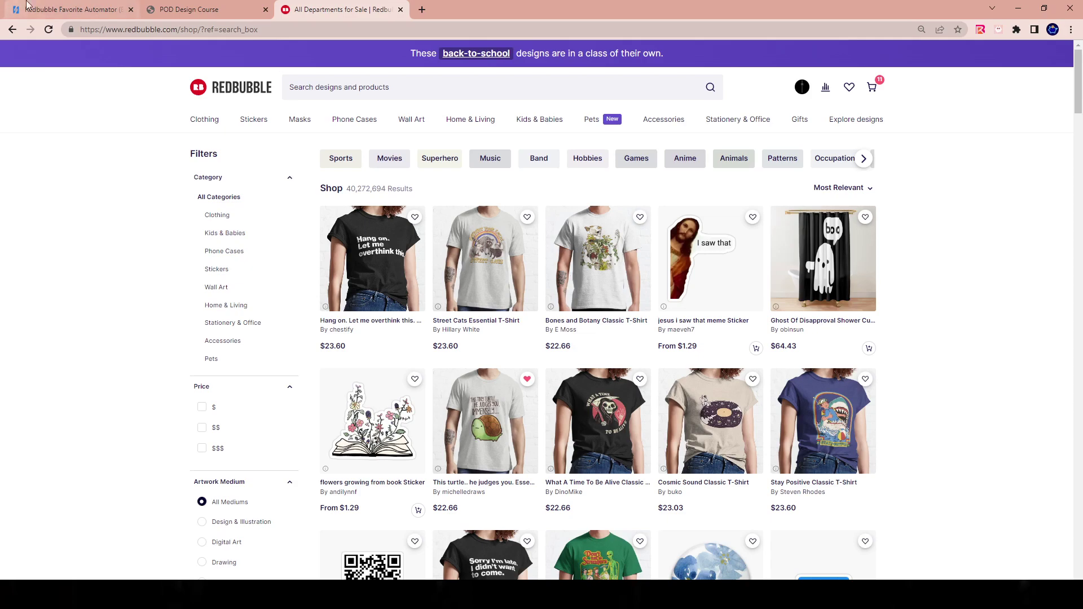
pyautogui.click(189, 9)
pyautogui.click(71, 9)
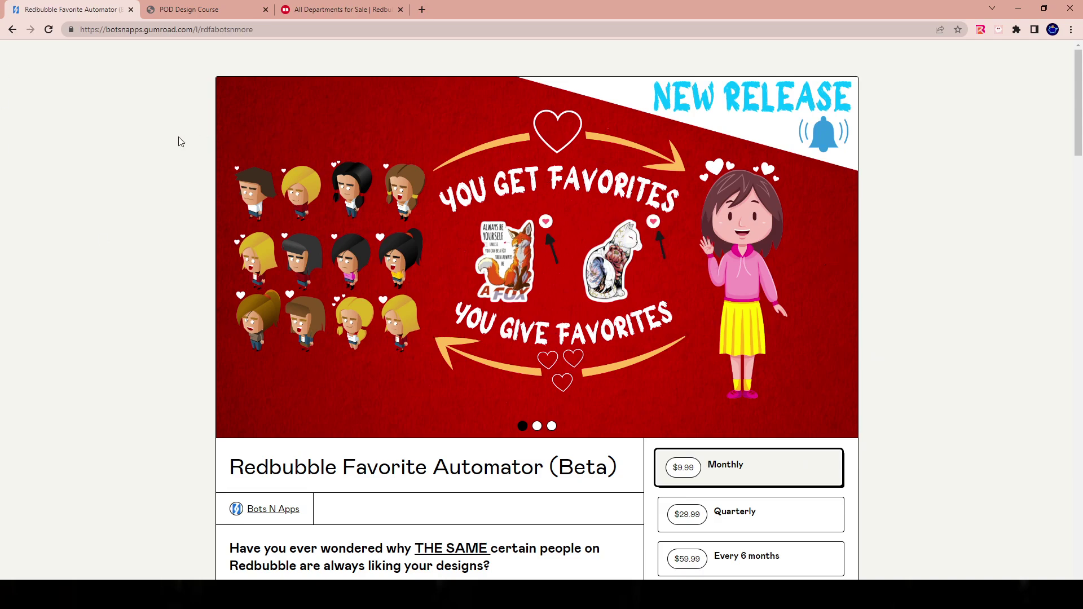
pyautogui.hotkey('ctrl', 'Tab')
pyautogui.hotkey('ctrl', 'Tab')
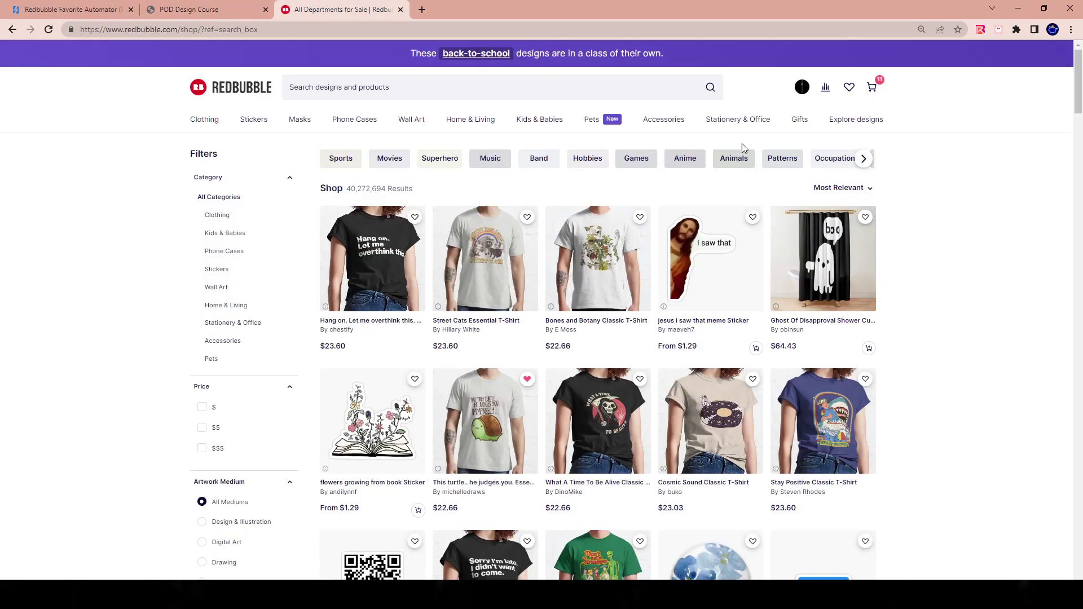
# Step: Change the All Departments listing sort from Most Relevant to Newest
pyautogui.click(842, 188)
pyautogui.click(856, 227)
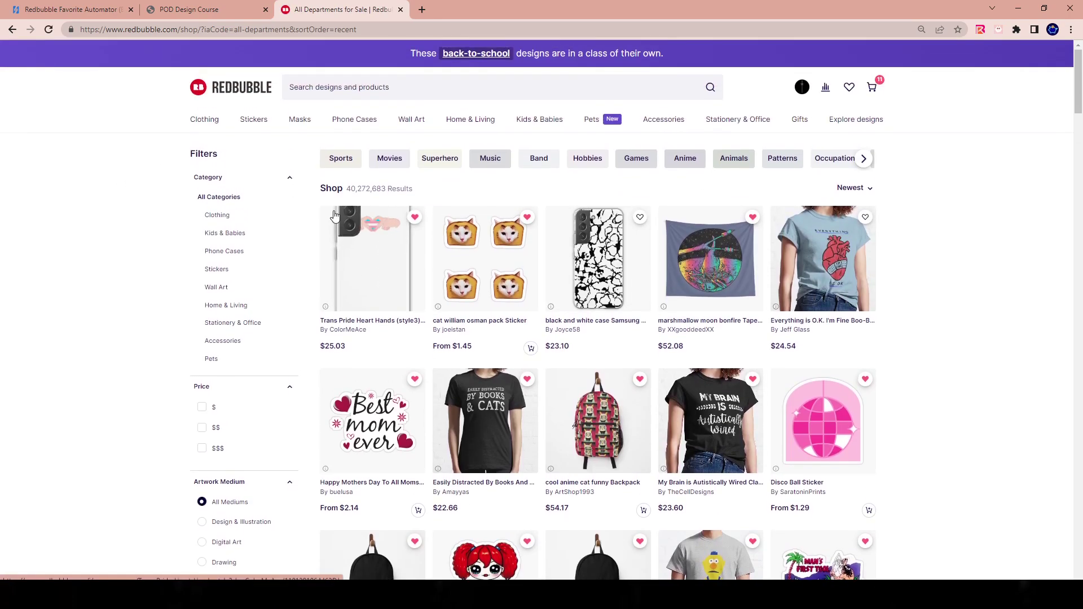
pyautogui.scroll(-9, 395, 338)
pyautogui.scroll(6, 455, 422)
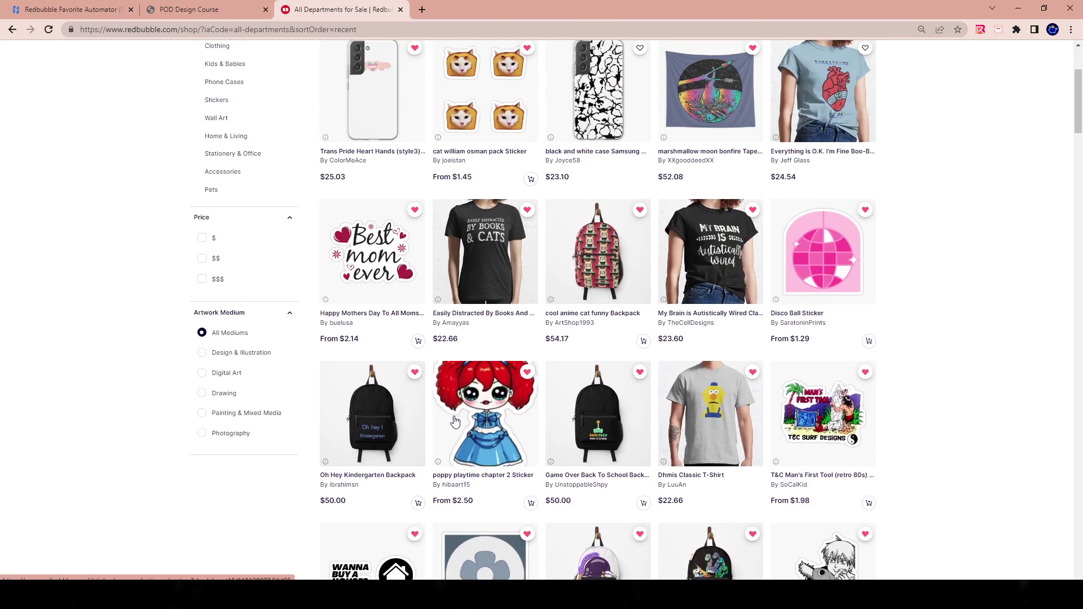
pyautogui.scroll(3, 455, 422)
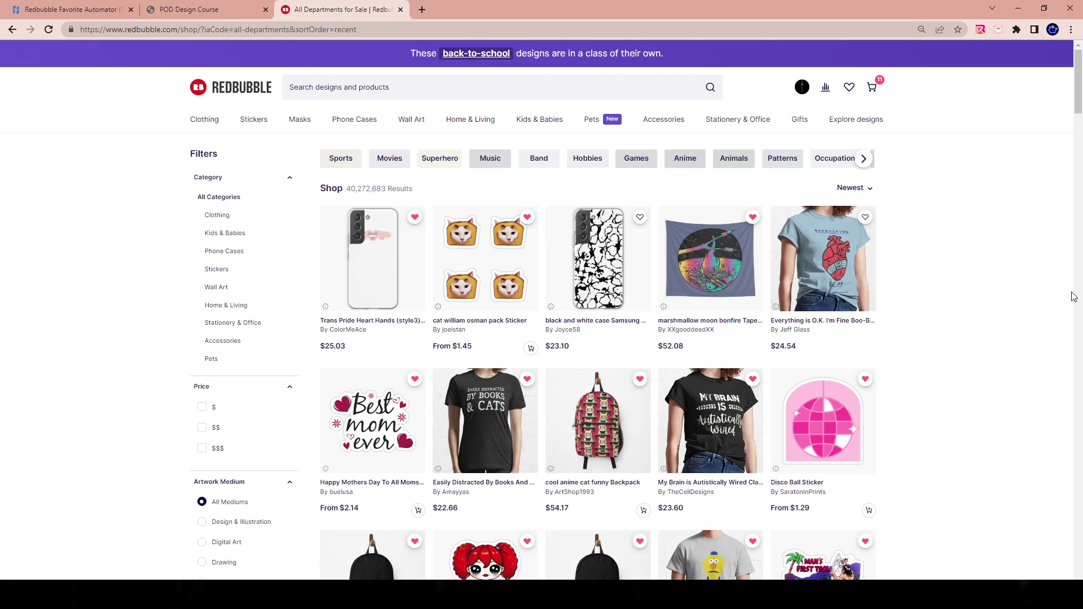
# Step: Search Redbubble for 'flower'
pyautogui.click(319, 96)
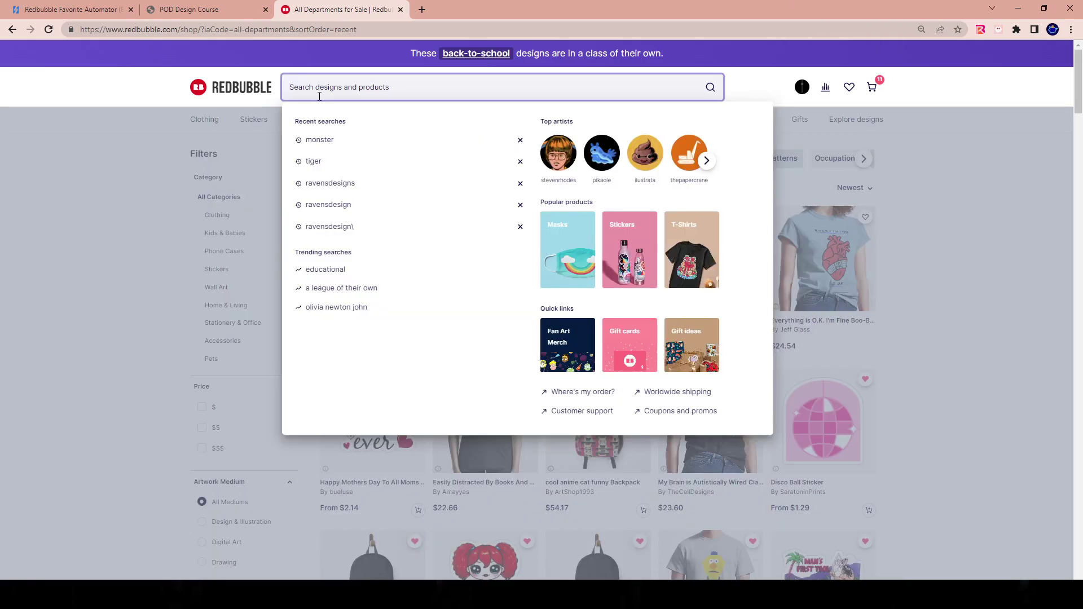
pyautogui.write('flower')
pyautogui.press('Return')
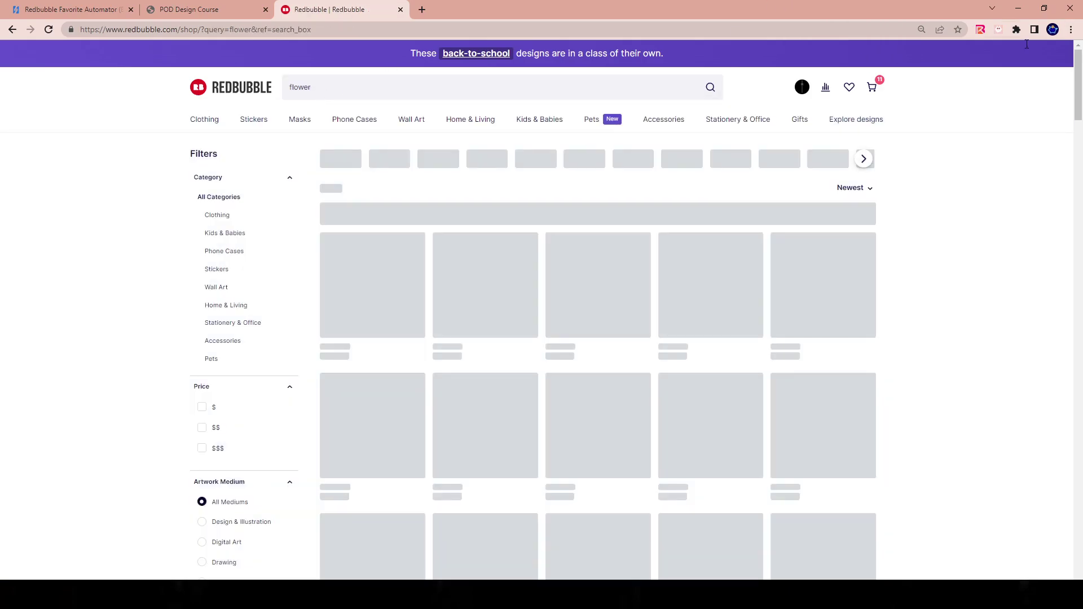
# Step: Sort the flower results by Newest
pyautogui.click(843, 188)
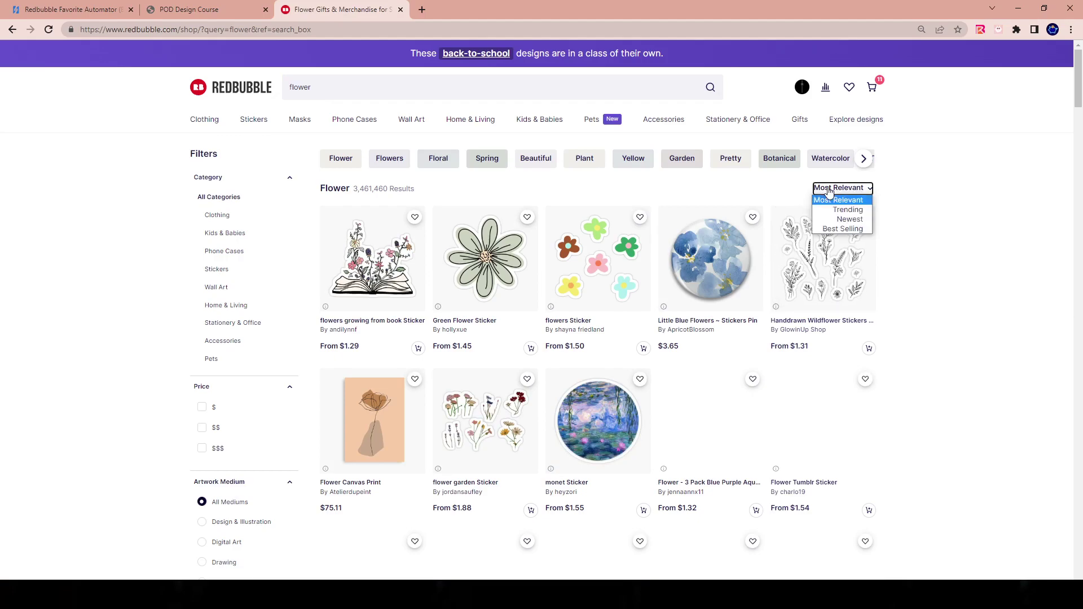
pyautogui.click(846, 220)
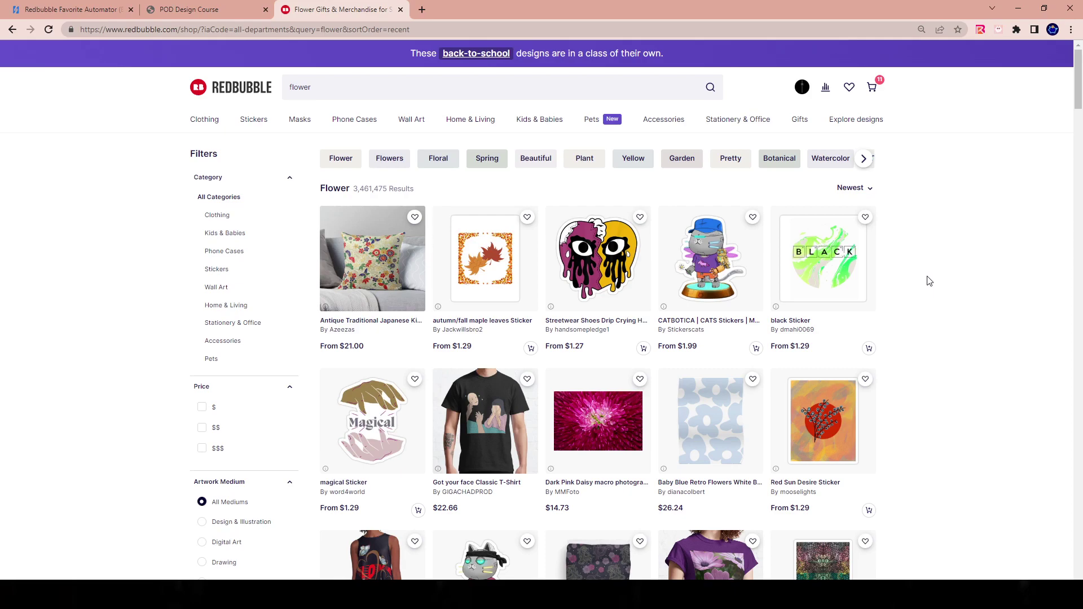
pyautogui.click(863, 188)
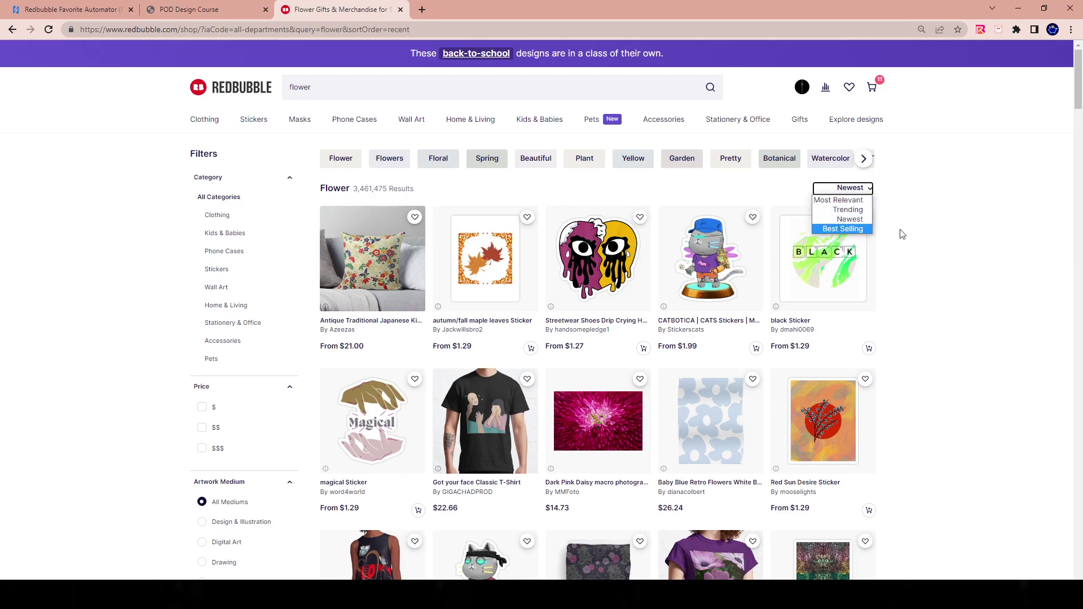
pyautogui.click(1011, 207)
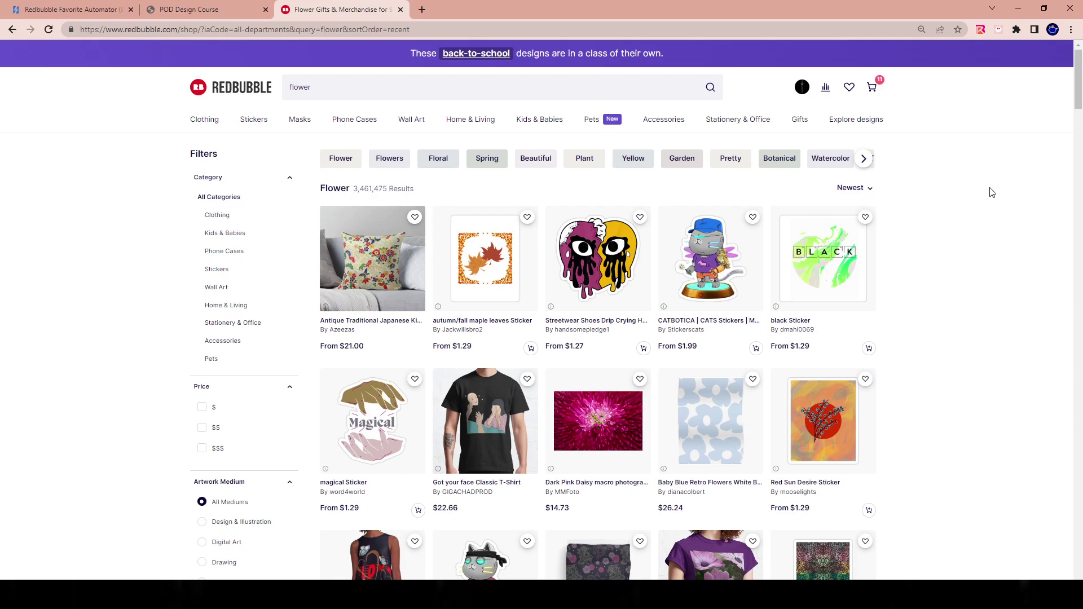
pyautogui.hotkey('ctrl', 'shift', 'Tab')
pyautogui.hotkey('ctrl', 'shift', 'Tab')
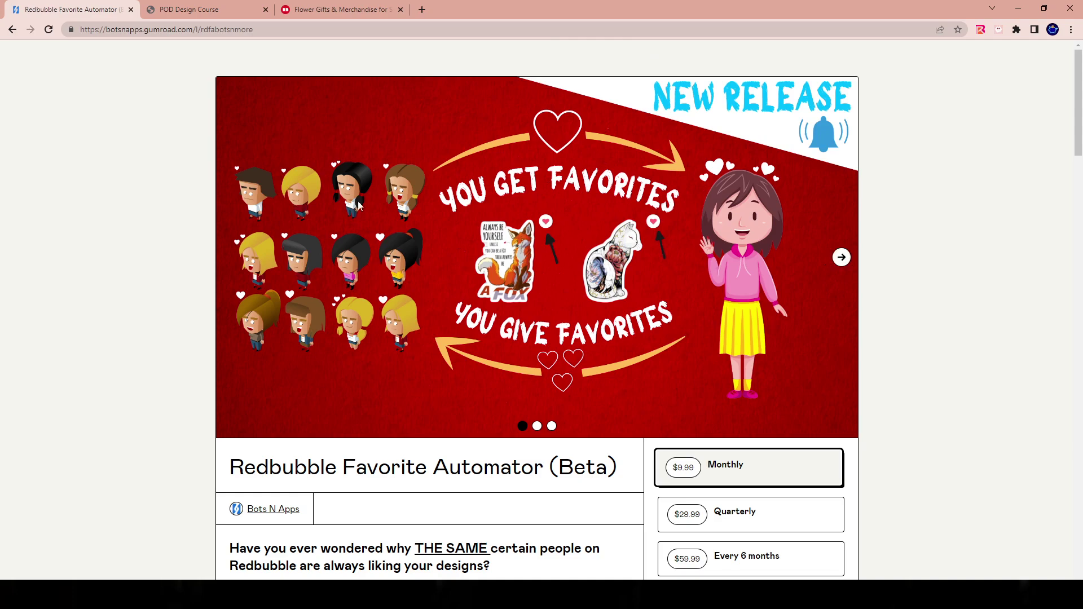
pyautogui.click(316, 11)
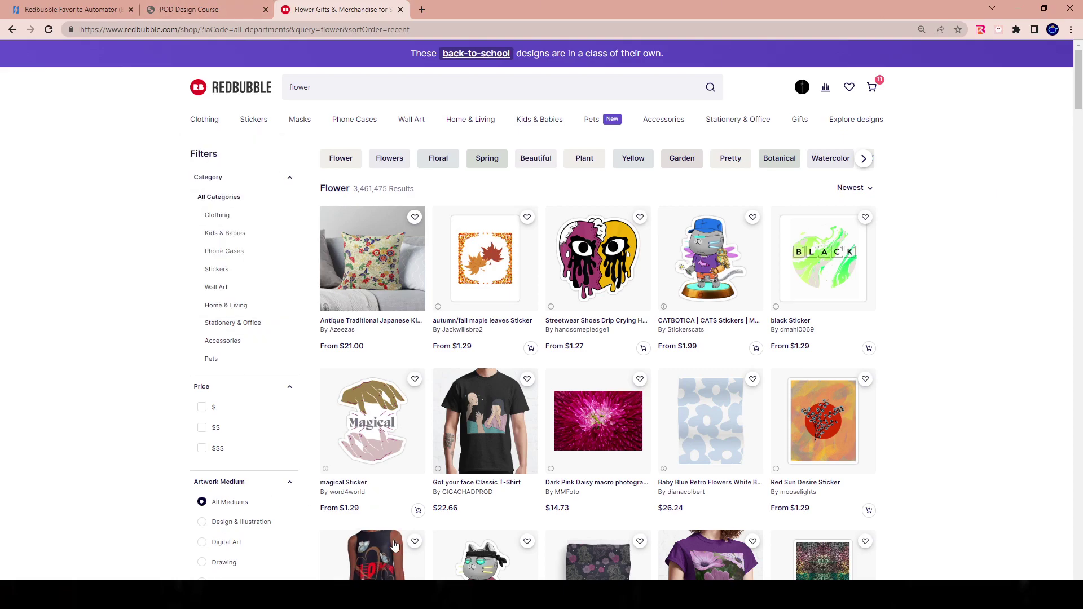
pyautogui.scroll(-4, 260, 442)
pyautogui.scroll(4, 261, 442)
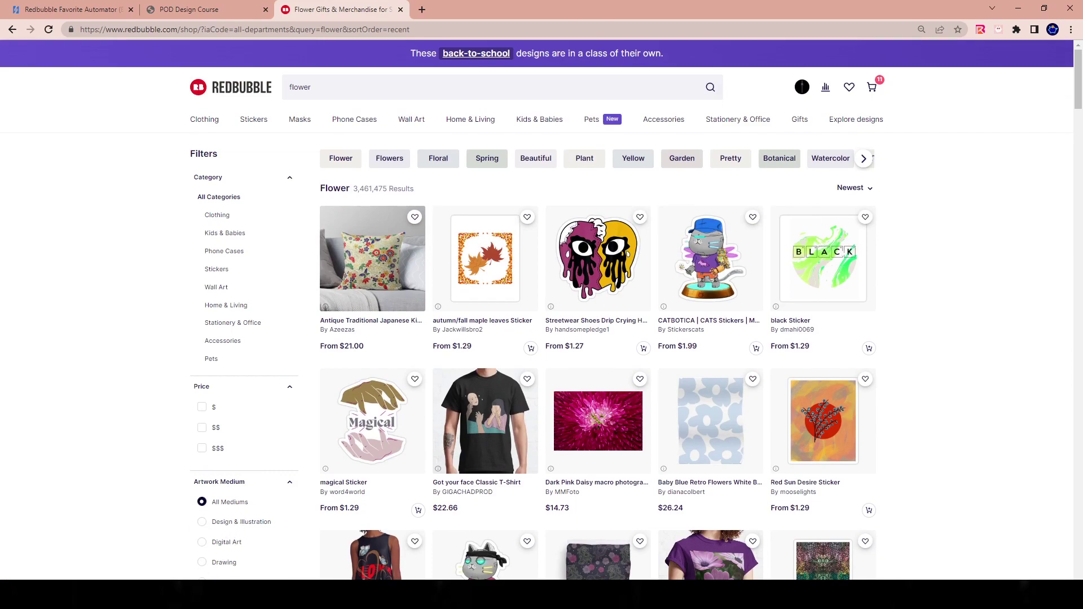
pyautogui.hotkey('alt', 'Tab')
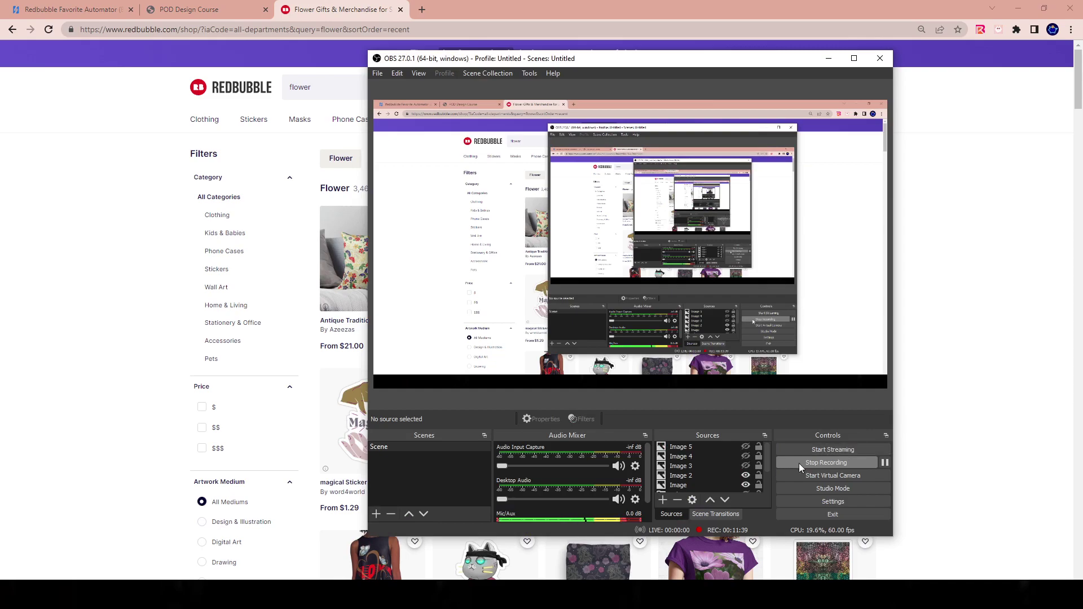